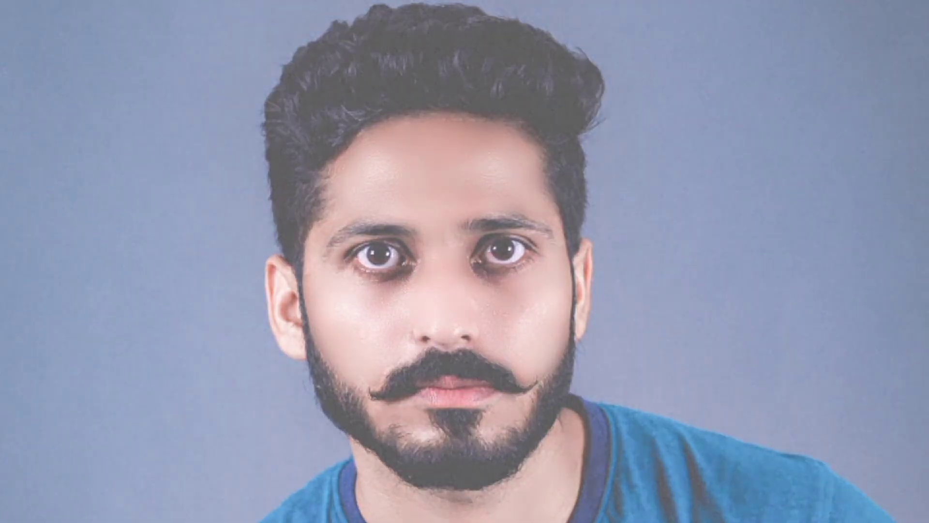
Duplicate the Background portrait layer as Layer 1
key(ctrl+j)
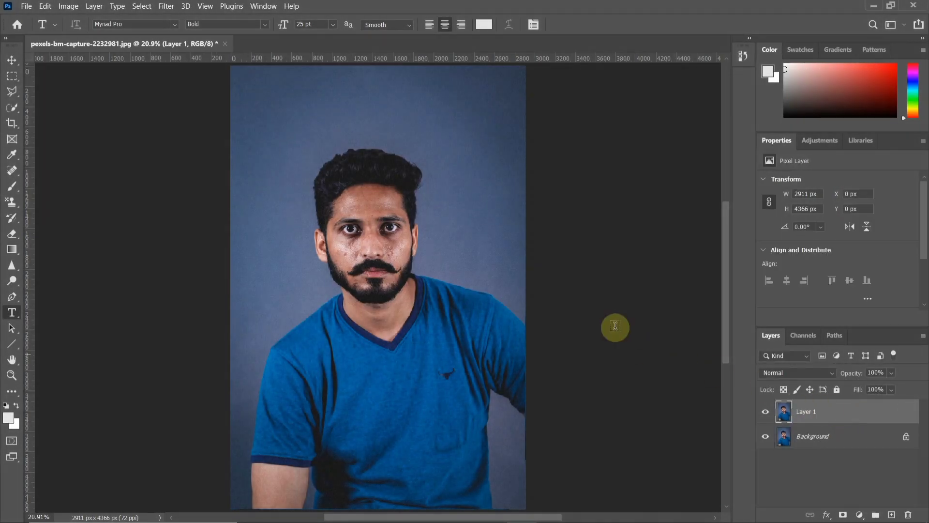
Zoom in on the face and set Layer 1's blend mode to Vivid Light
scroll(339, 245, up, 3)
scroll(249, 231, up, 3)
scroll(249, 231, up, 1)
mouse_move(250, 231)
mouse_down()
mouse_move(305, 249)
mouse_move(319, 273)
mouse_up()
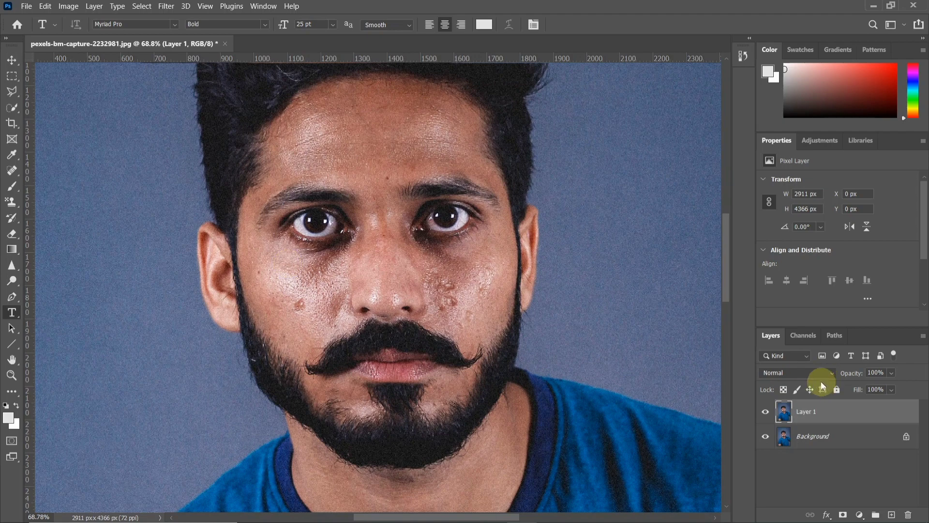
click(808, 374)
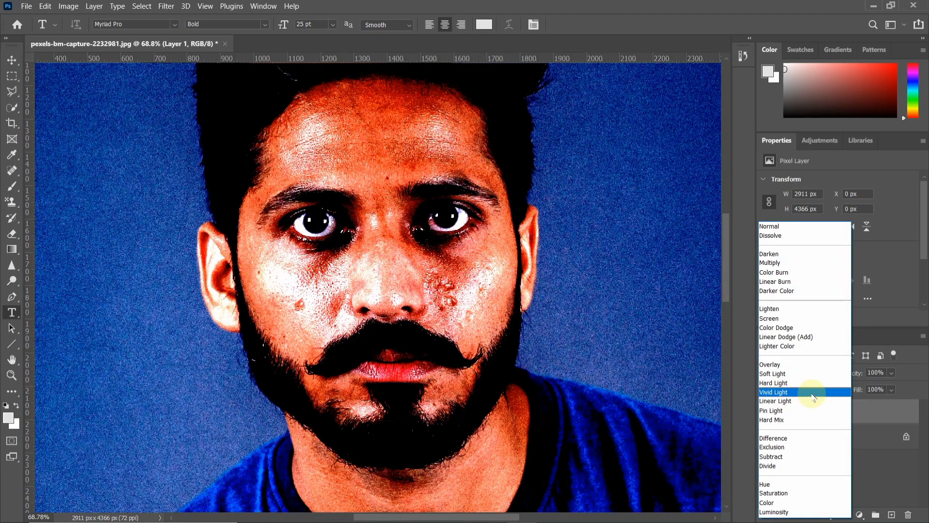
click(813, 396)
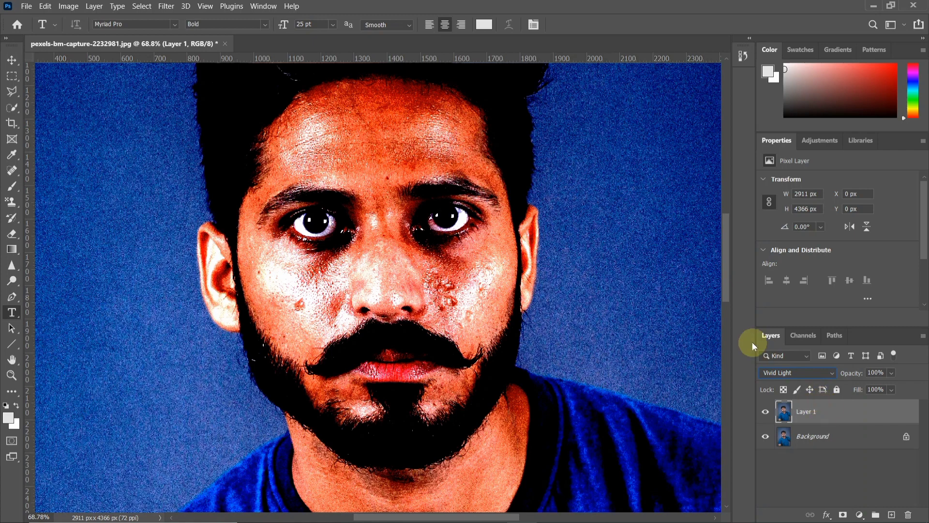
click(68, 6)
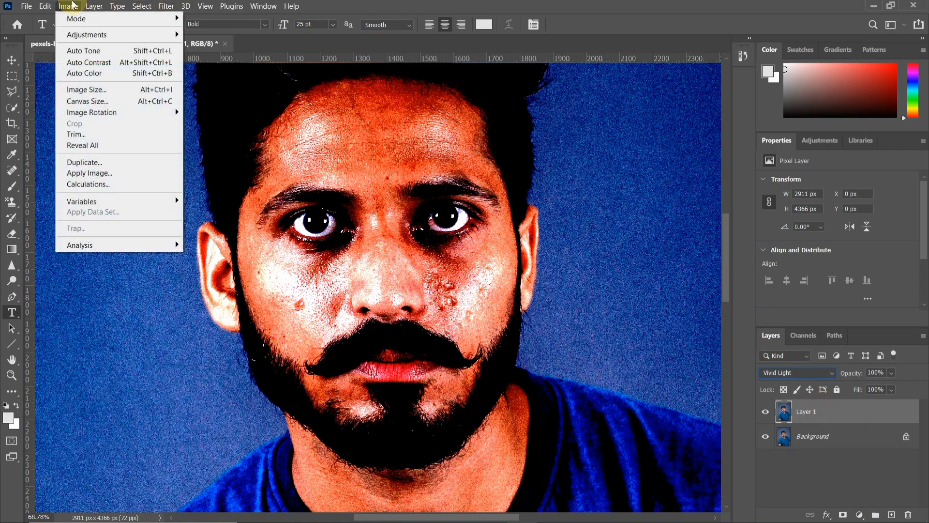
mouse_move(86, 34)
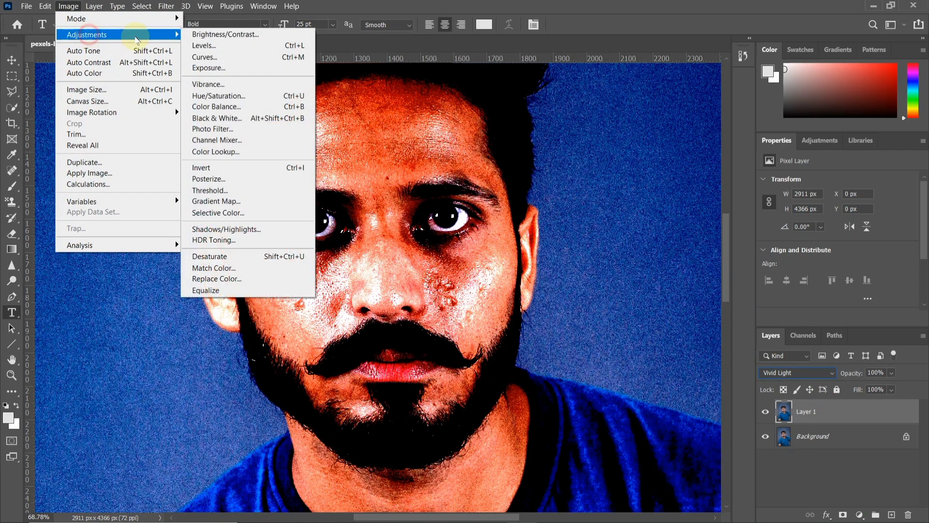
Invert Layer 1 to flat grey and switch to the Move tool
click(266, 168)
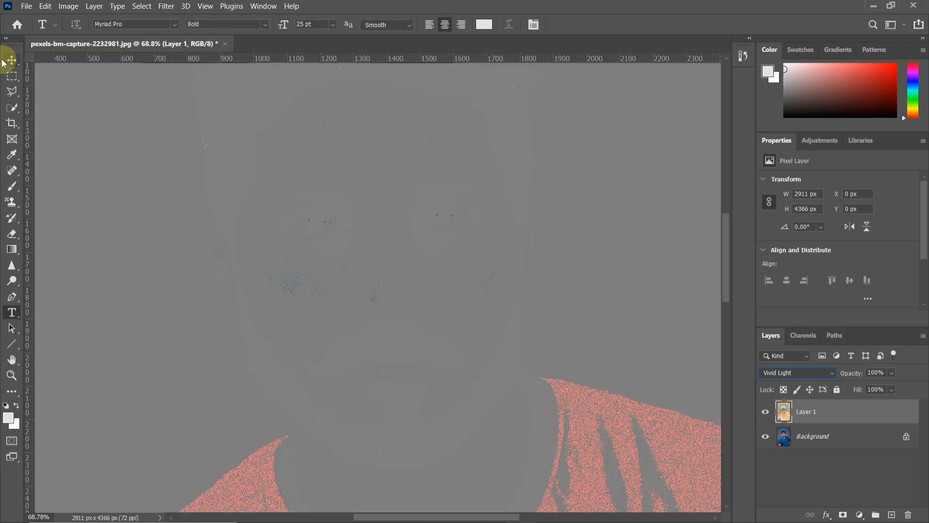
click(6, 61)
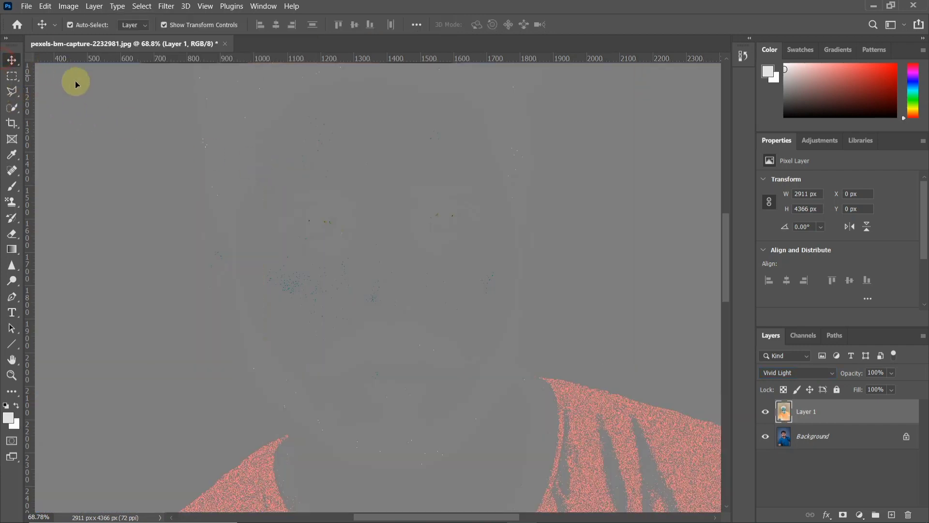
Apply a High Pass filter with a 20-pixel radius to Layer 1
click(165, 6)
mouse_move(175, 251)
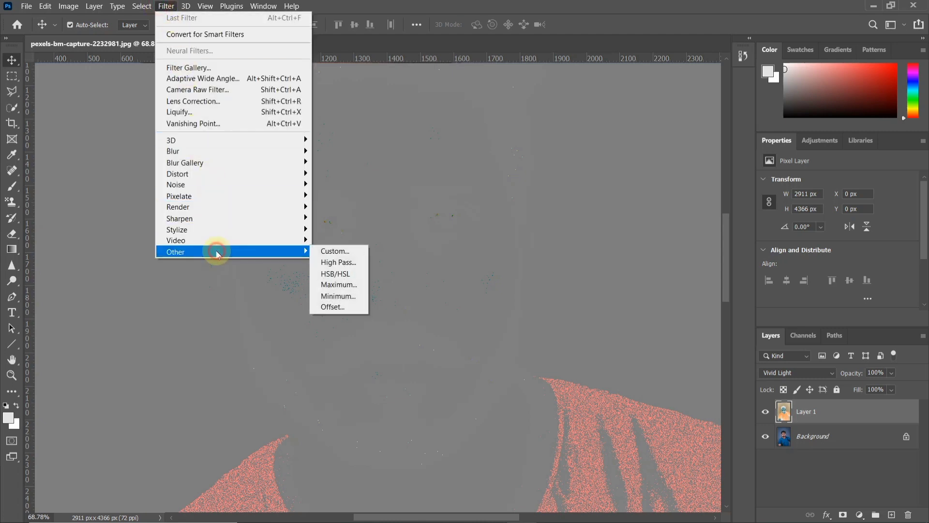
click(345, 266)
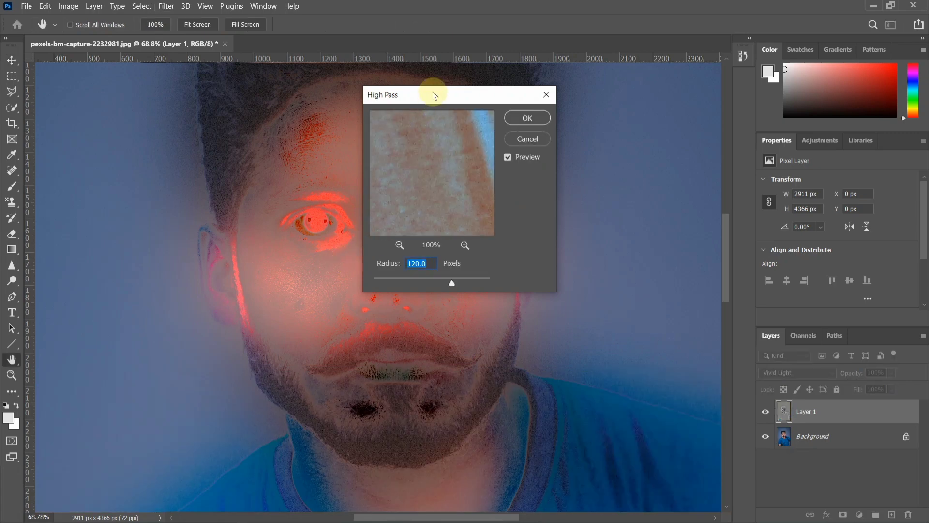
drag(435, 95, 556, 72)
click(516, 257)
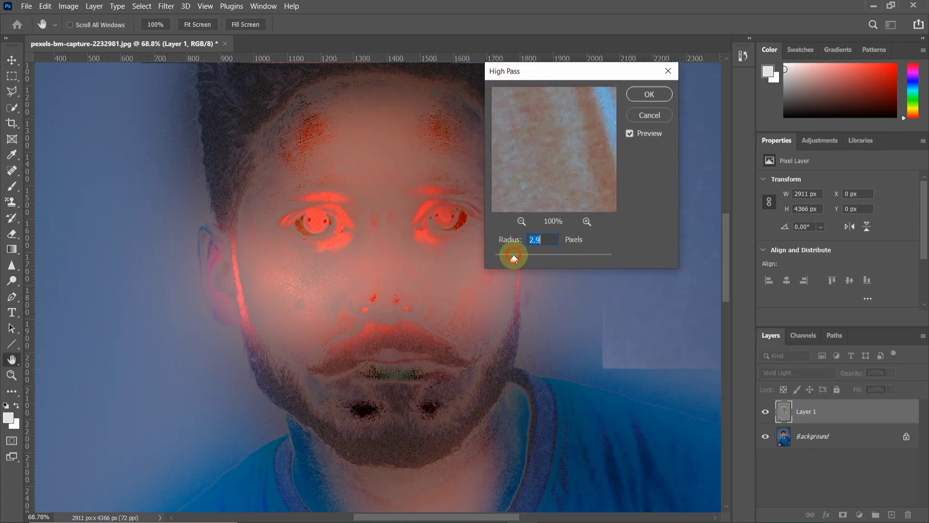
drag(517, 259, 517, 259)
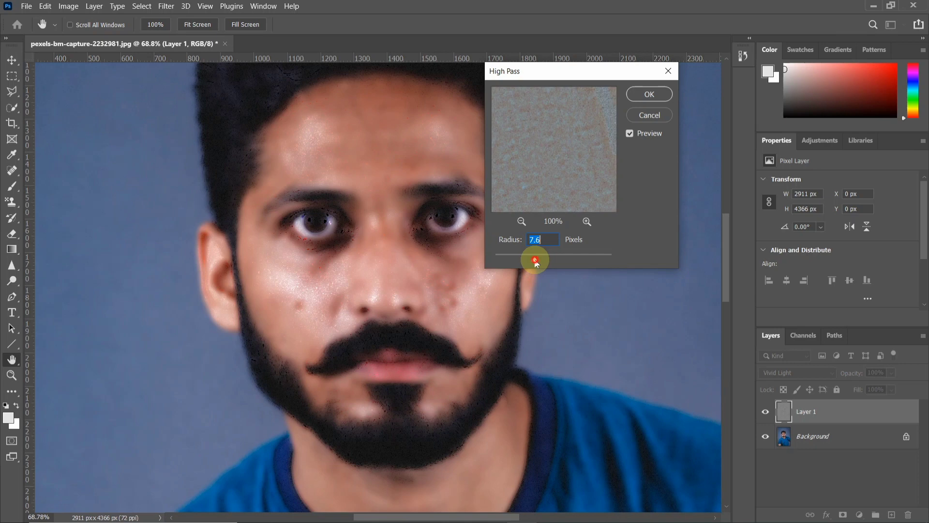
drag(536, 262, 547, 262)
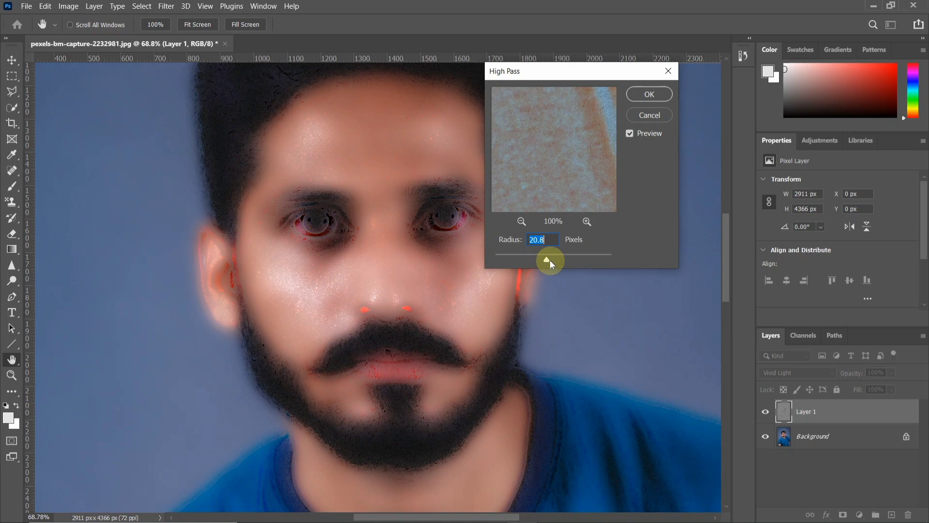
drag(547, 260, 545, 261)
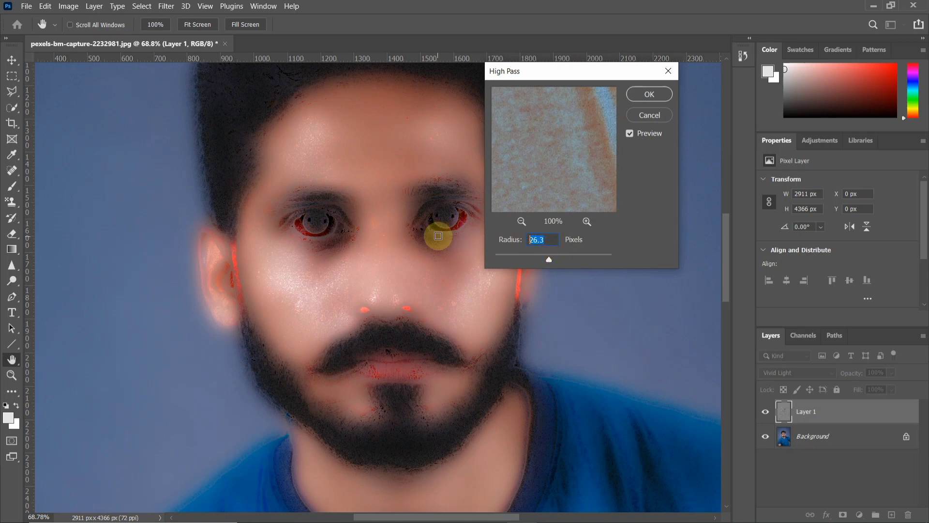
text(5)
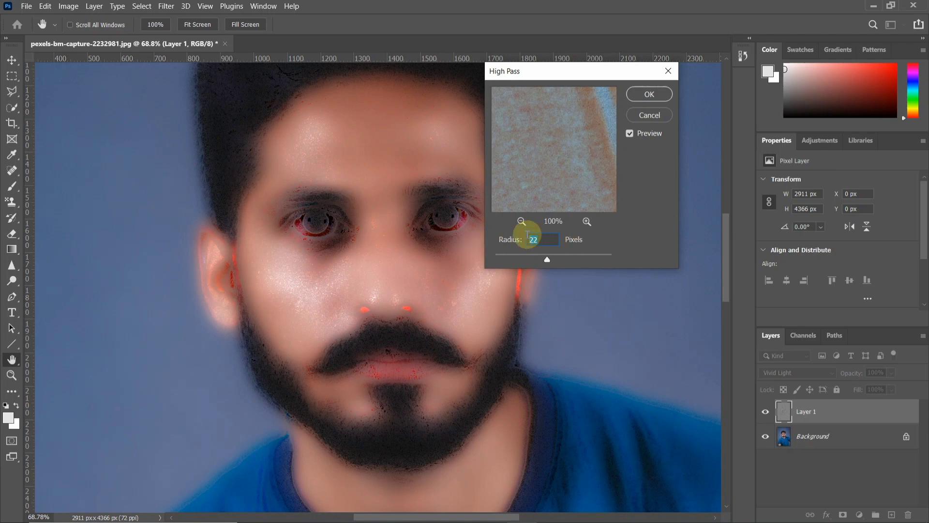
text(20)
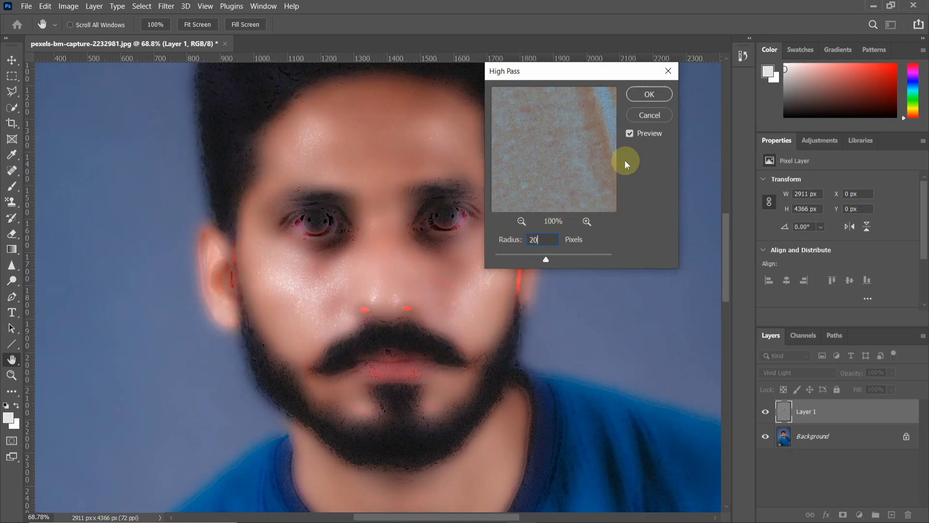
click(648, 96)
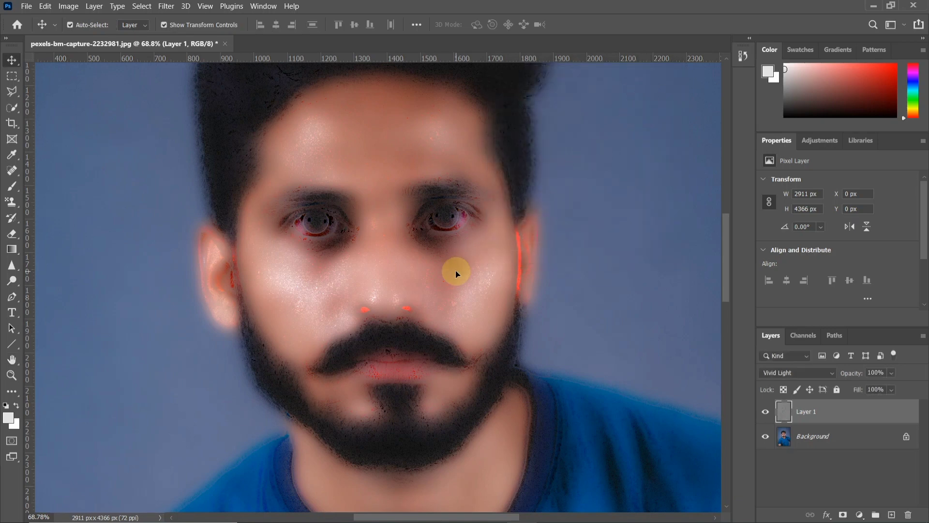
Preview a Gaussian Blur on Layer 1 with the radius set to about 2.0 pixels
click(166, 6)
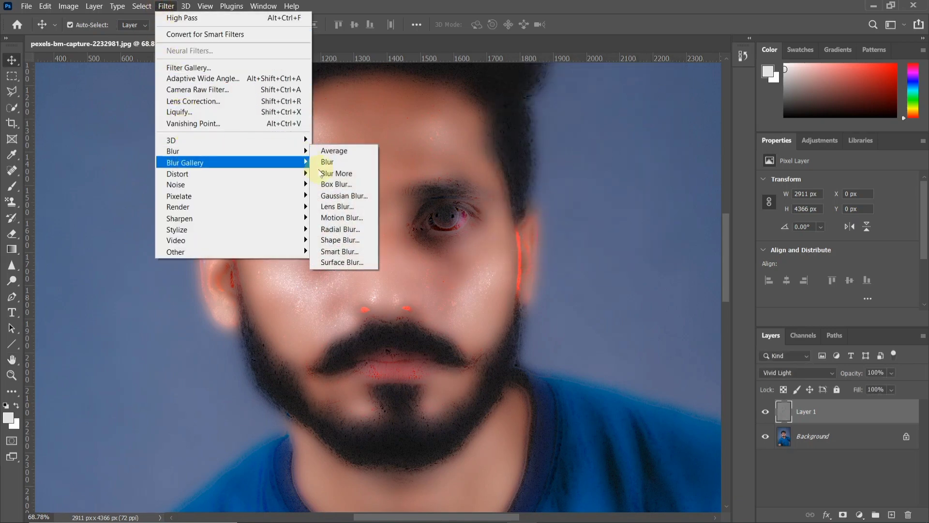
click(354, 197)
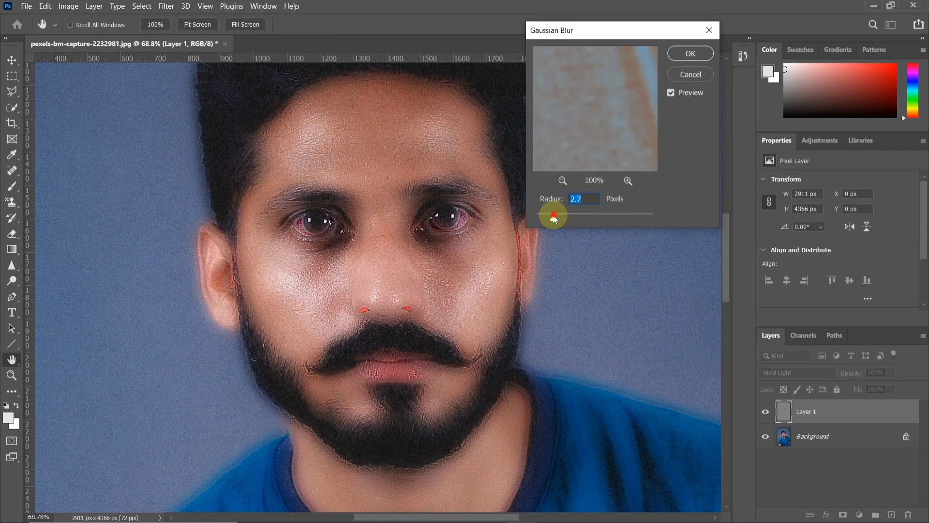
mouse_move(555, 219)
mouse_down()
mouse_move(546, 220)
mouse_move(555, 220)
mouse_up()
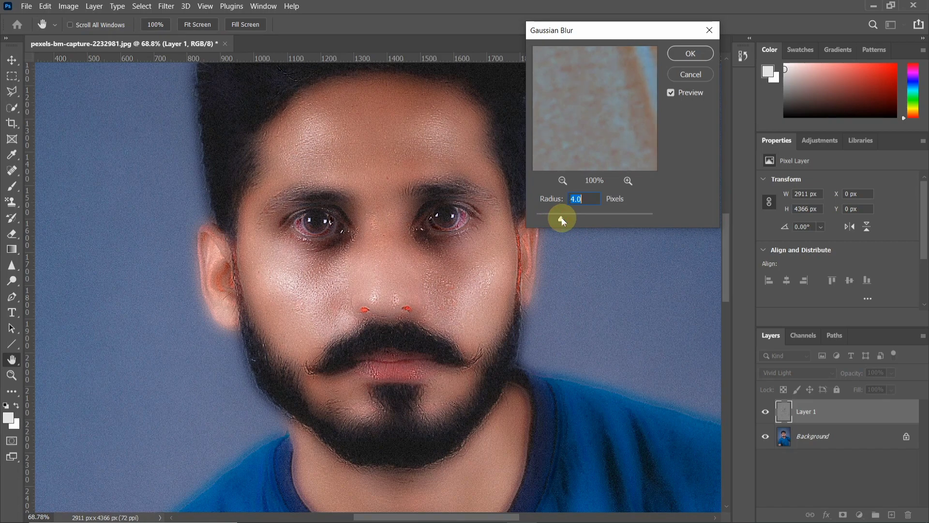
drag(562, 221, 568, 221)
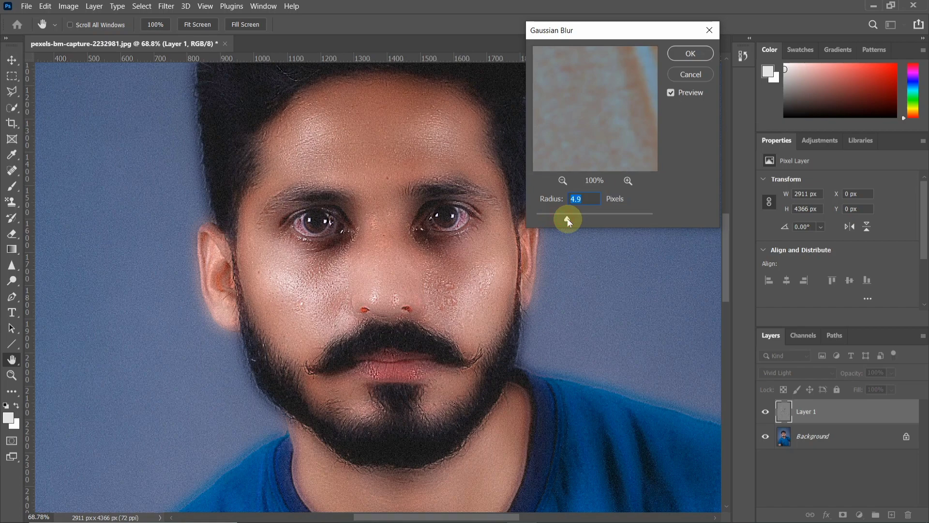
drag(557, 221, 550, 220)
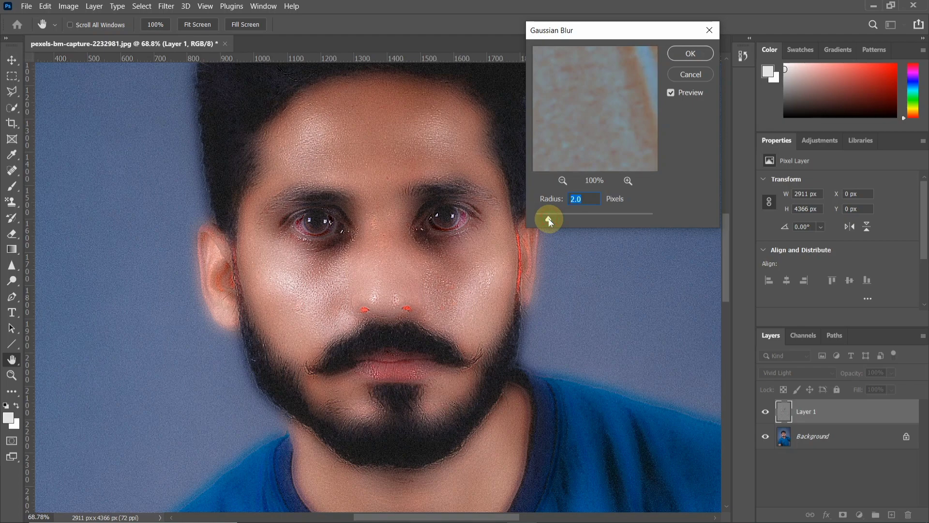
Apply the 2-pixel blur, then add a layer mask to Layer 1 and invert it to black
click(710, 53)
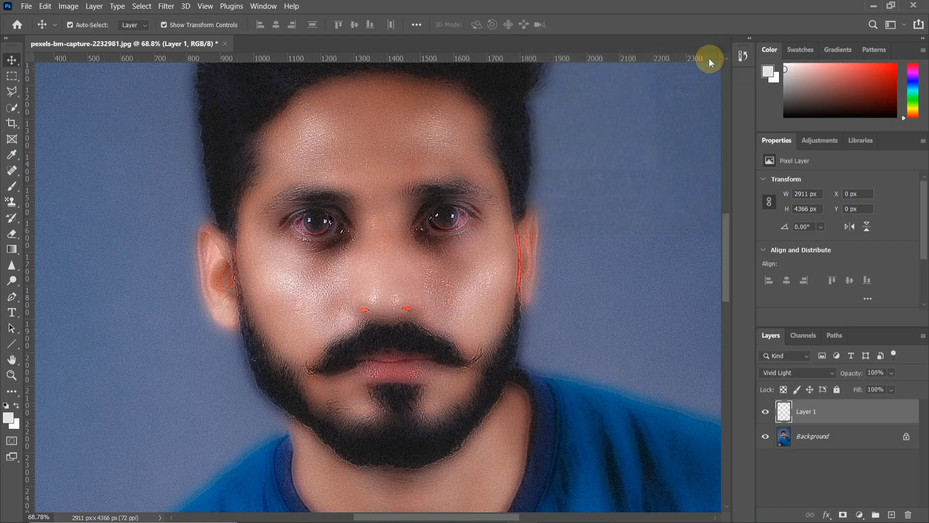
drag(807, 415, 843, 512)
click(807, 412)
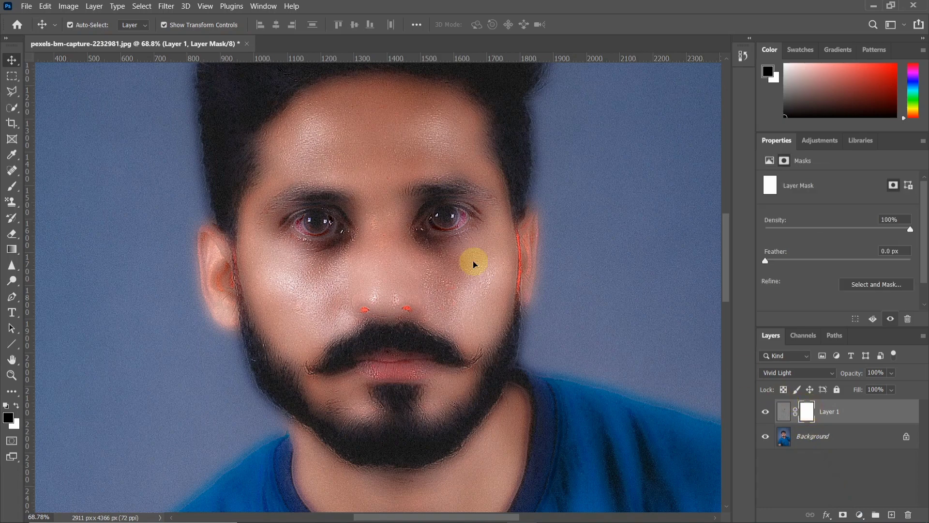
click(69, 6)
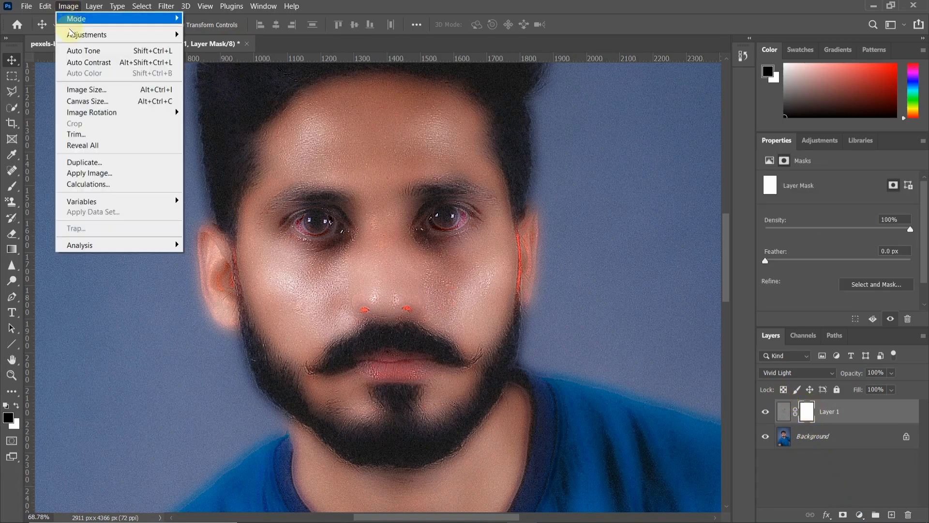
mouse_move(86, 34)
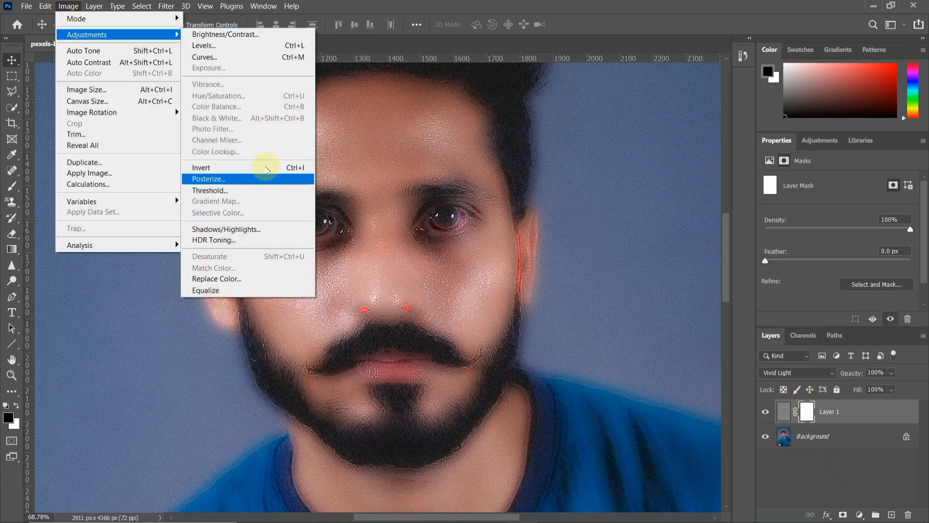
click(273, 169)
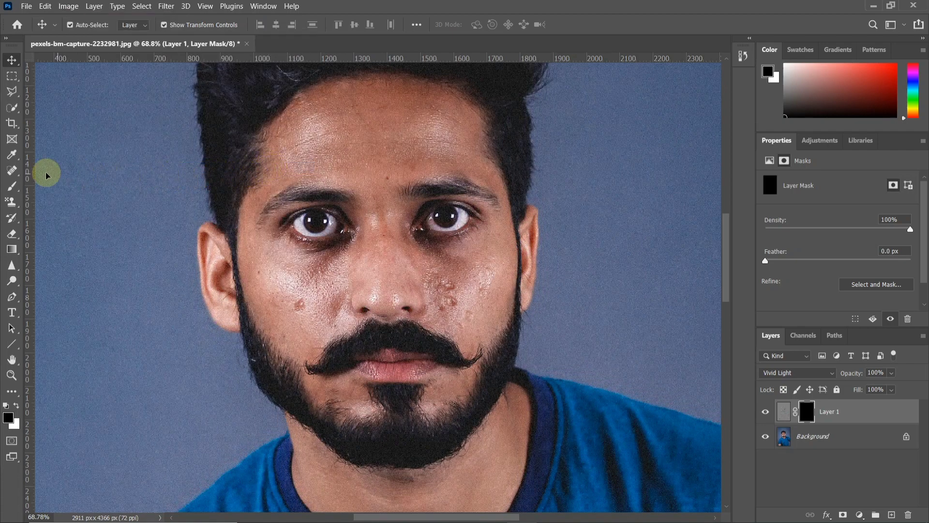
Choose the ordinary Brush with white as the painting colour, zoomed in on the face
click(13, 187)
drag(14, 189, 65, 189)
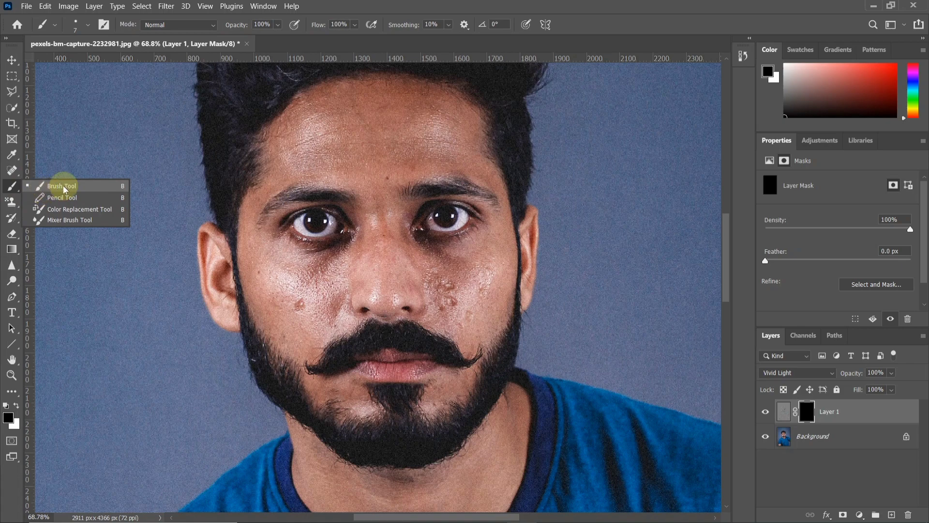
click(77, 188)
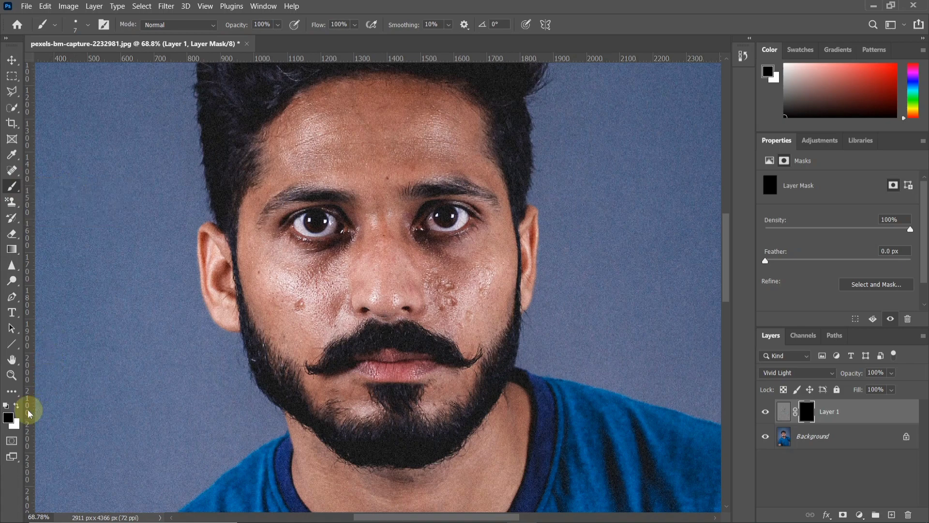
click(318, 340)
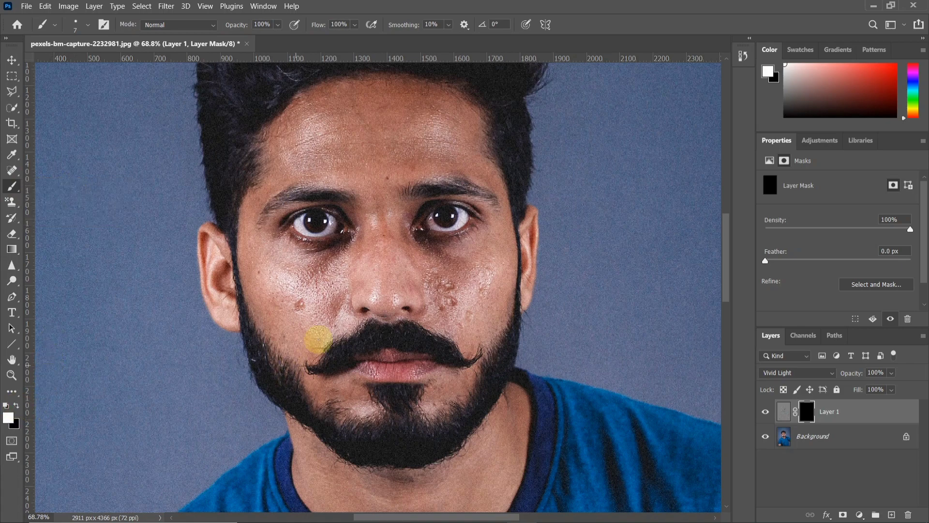
scroll(327, 293, up, 2)
scroll(327, 294, up, 2)
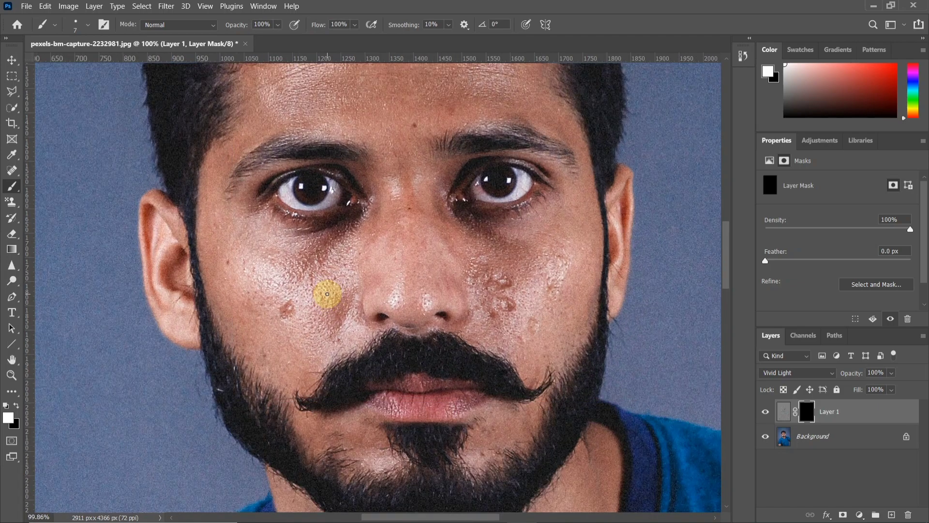
key(bracketright)
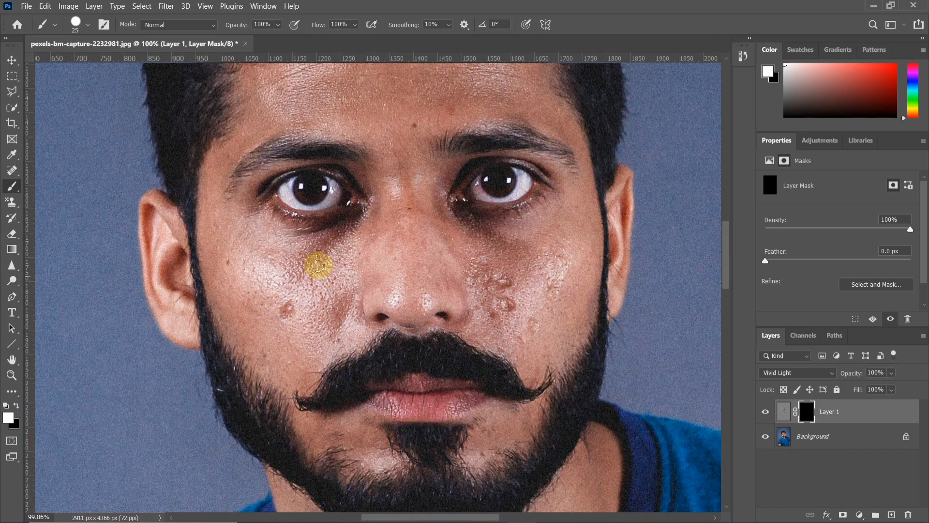
scroll(303, 273, up, 2)
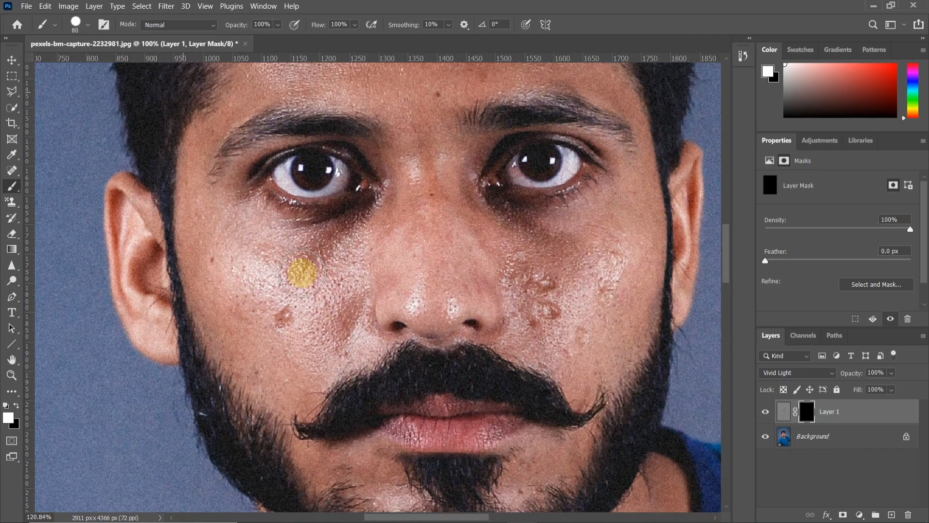
scroll(302, 274, up, 2)
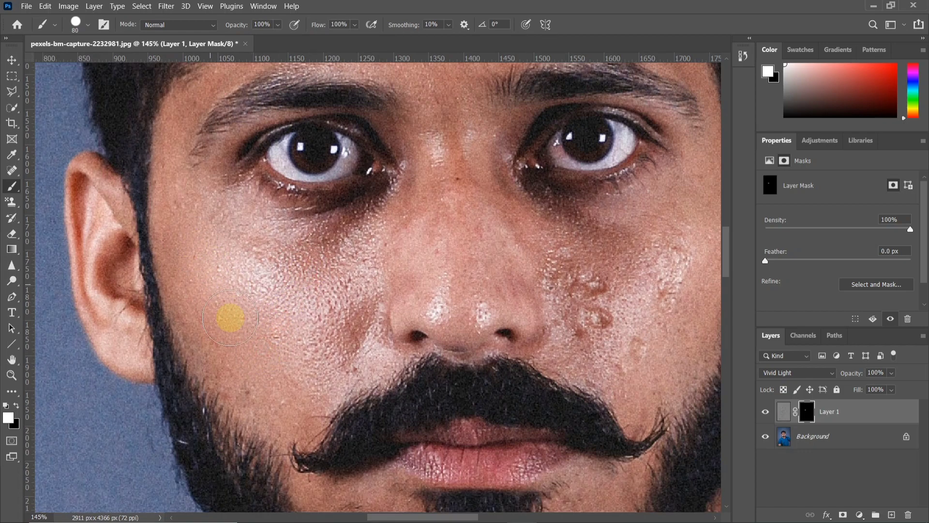
Paint white on the mask over the left cheek near the ear
click(258, 362)
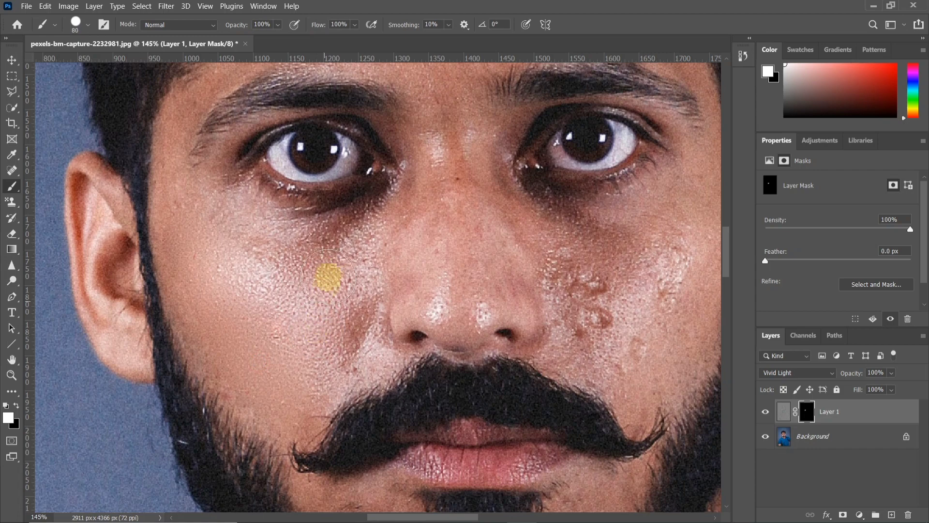
click(235, 226)
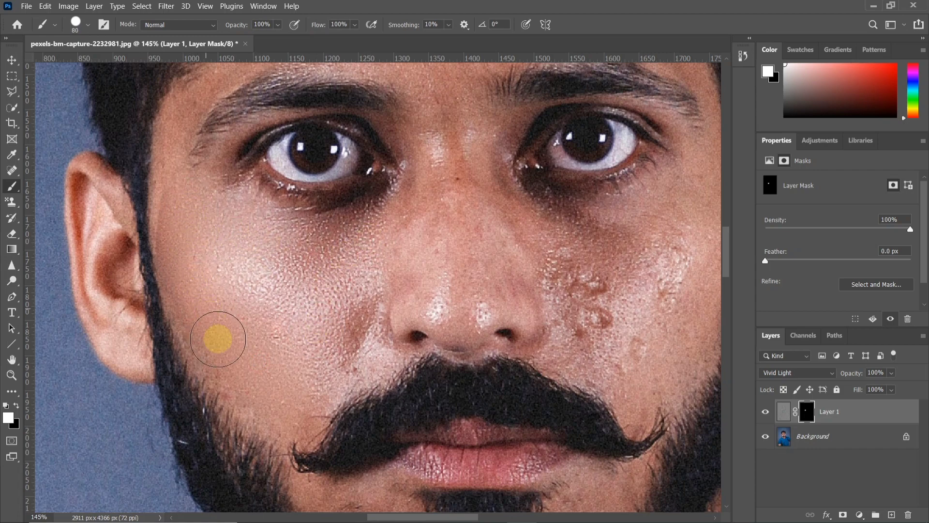
scroll(218, 339, down, 1)
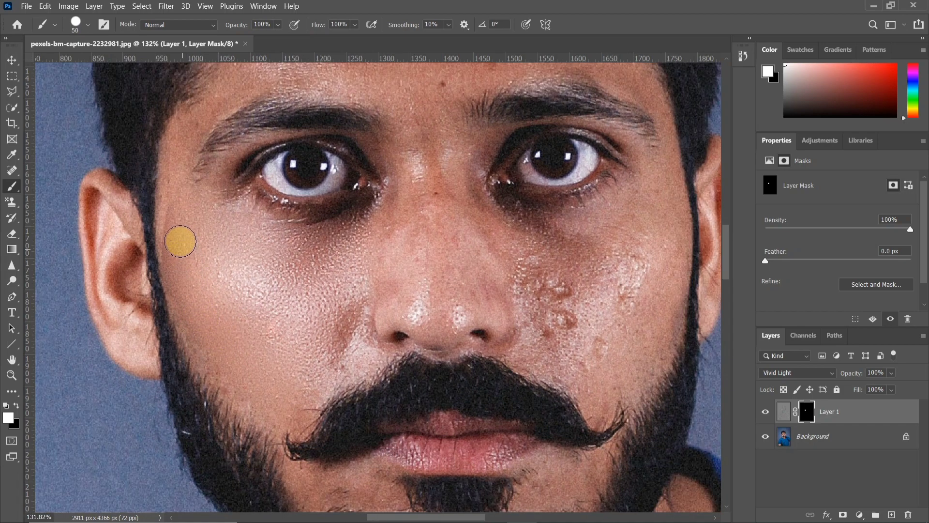
key(bracketleft)
key(bracketleft)
key(bracketleft)
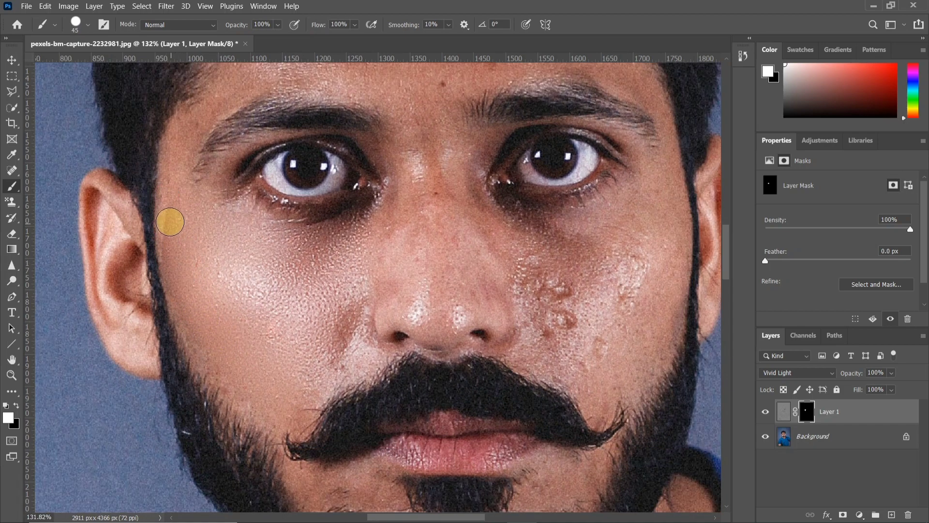
mouse_move(170, 220)
mouse_down()
mouse_move(214, 371)
mouse_move(255, 419)
mouse_move(254, 397)
mouse_move(328, 359)
mouse_up()
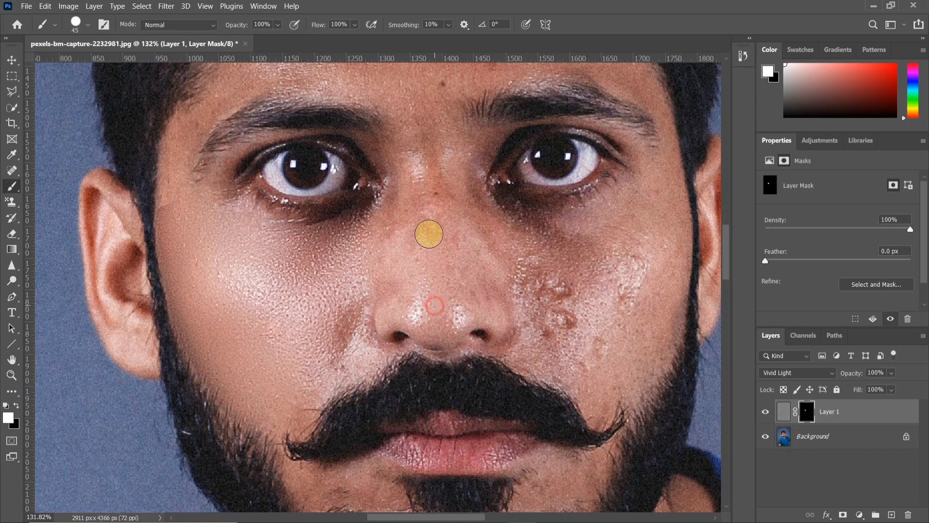
Paint smoothing along the nose bridge, nose sides and the cheek beside the nose
click(430, 188)
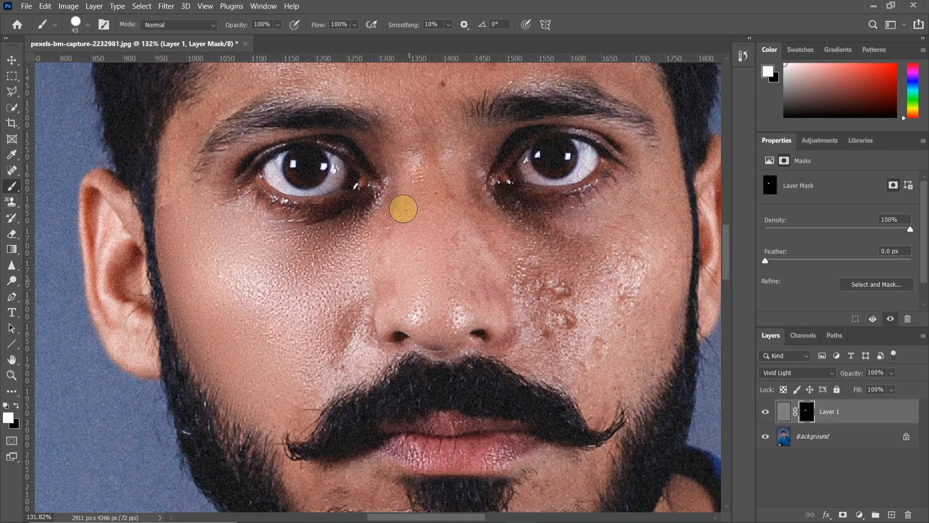
click(397, 206)
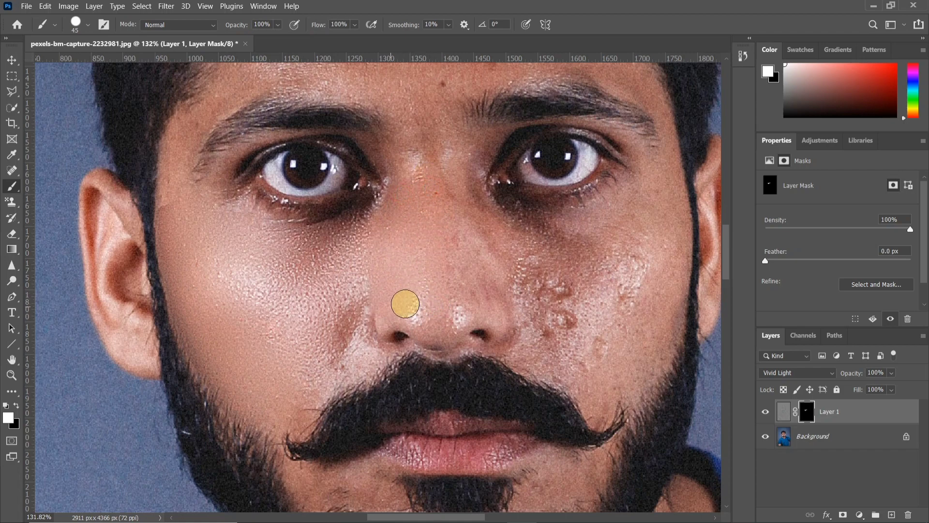
mouse_move(444, 316)
mouse_down()
mouse_move(456, 255)
mouse_move(451, 202)
mouse_up()
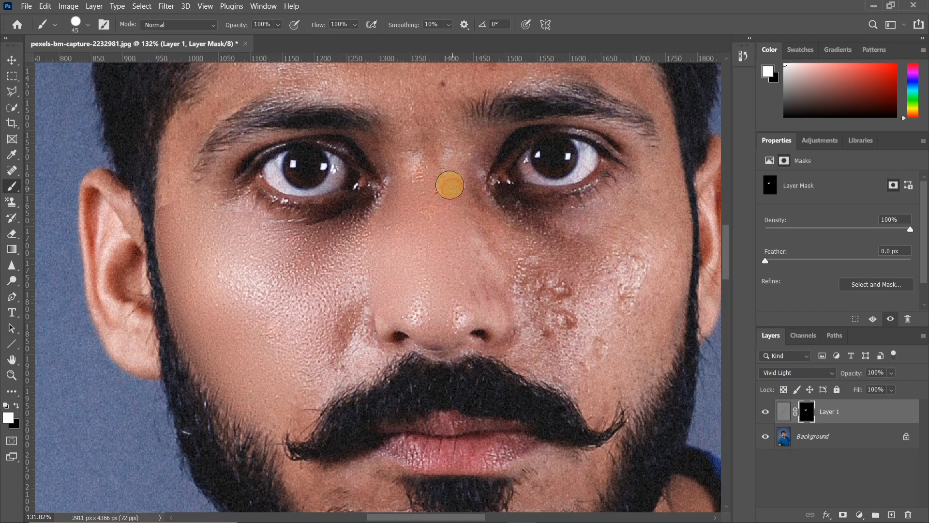
mouse_move(441, 162)
mouse_down()
mouse_move(436, 247)
mouse_move(367, 305)
mouse_up()
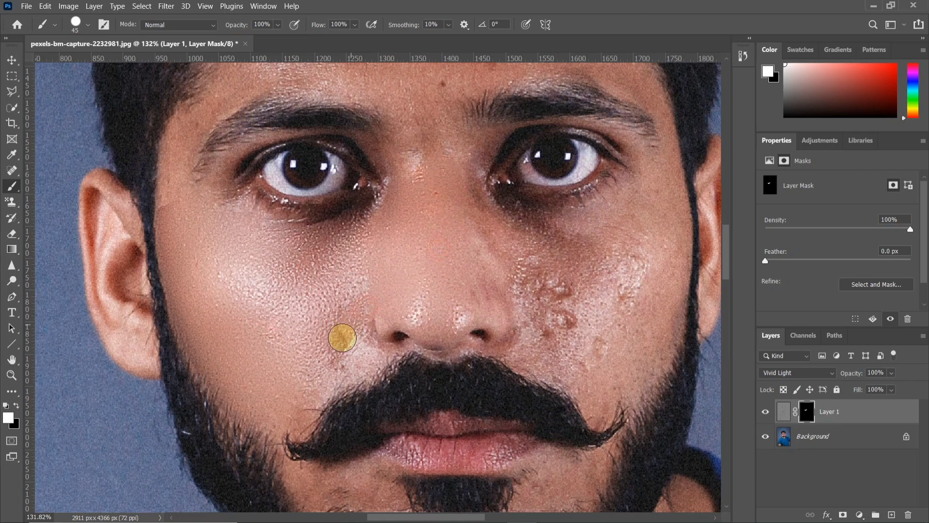
click(346, 299)
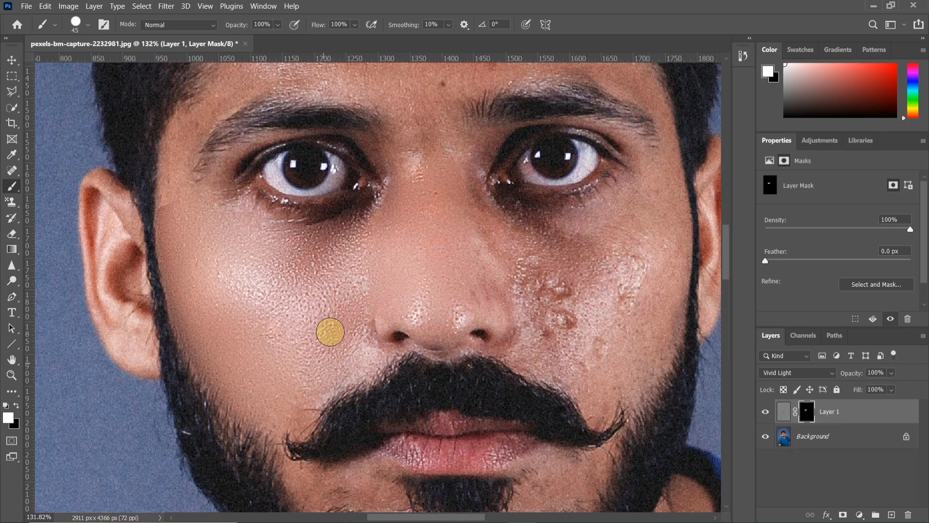
click(337, 311)
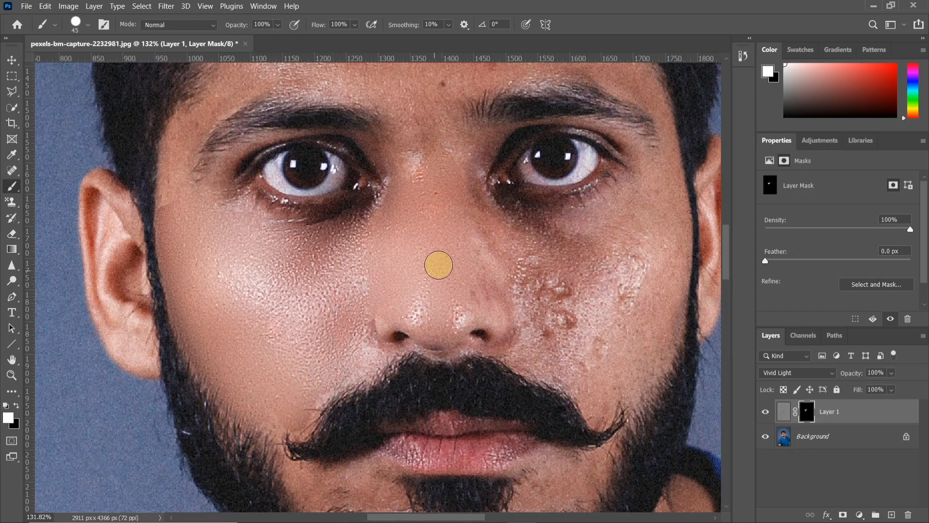
click(442, 258)
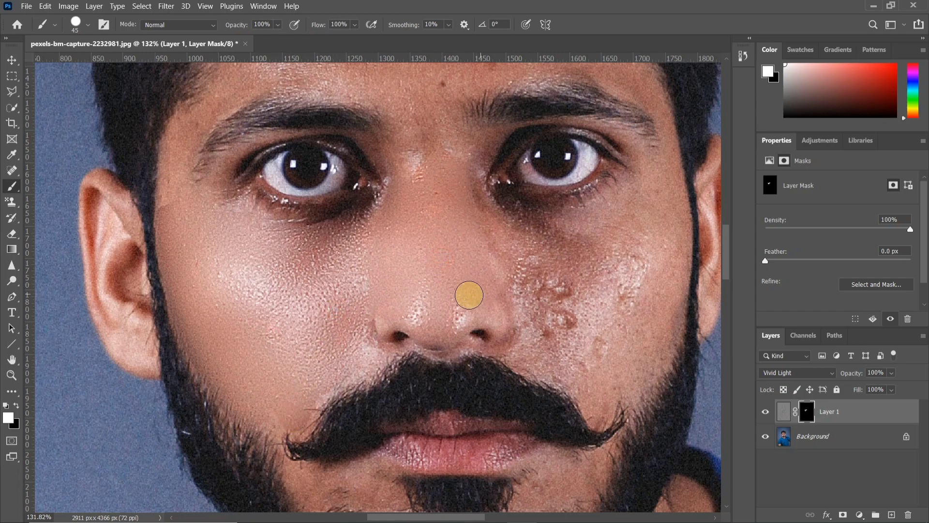
Paint over the dark blemishes on the right cheek
click(558, 277)
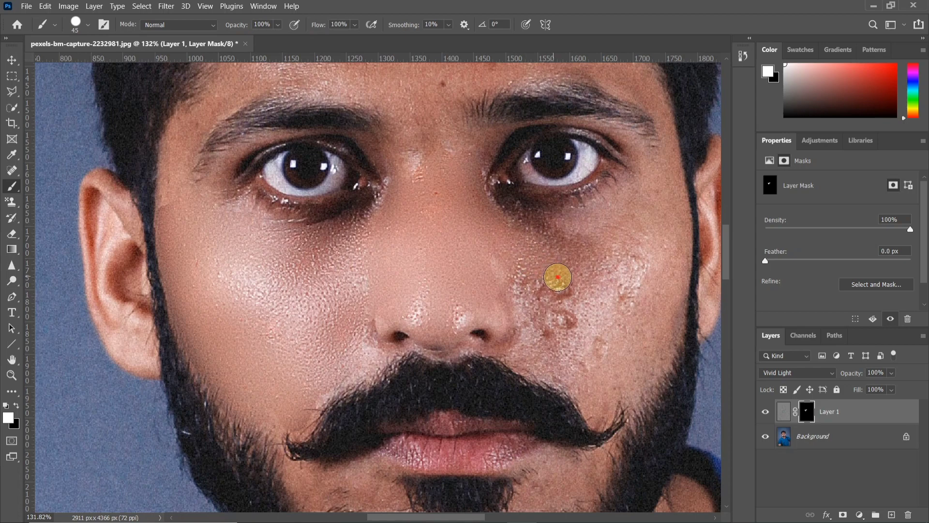
drag(557, 277, 565, 289)
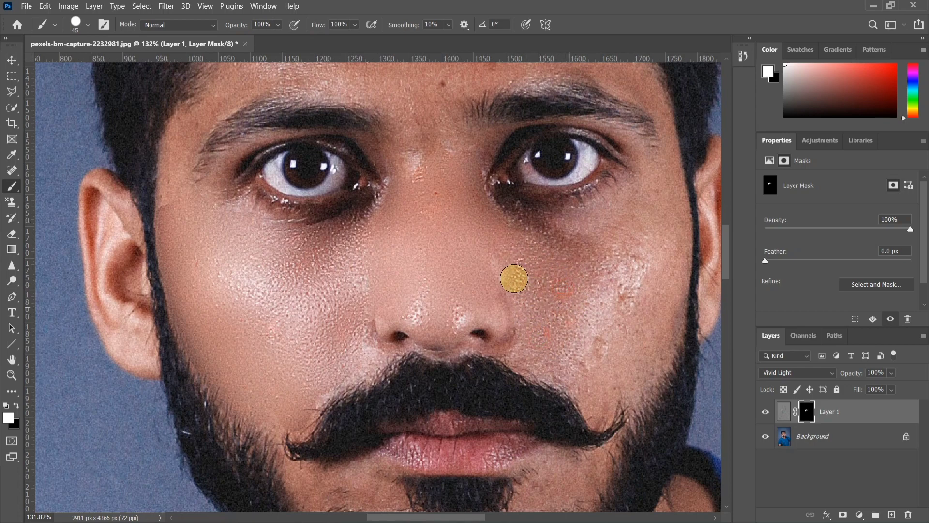
click(536, 276)
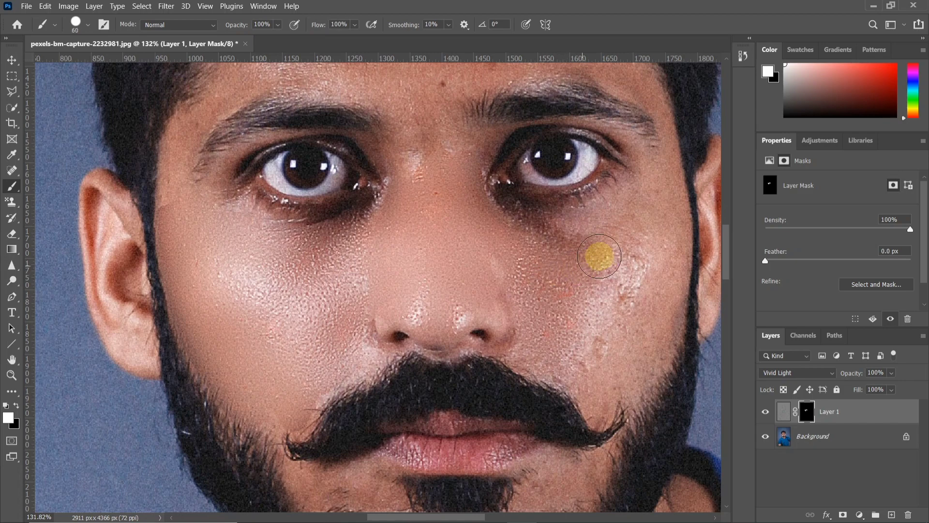
key(bracketright)
key(bracketright)
key(bracketright)
key(bracketleft)
key(bracketleft)
key(bracketleft)
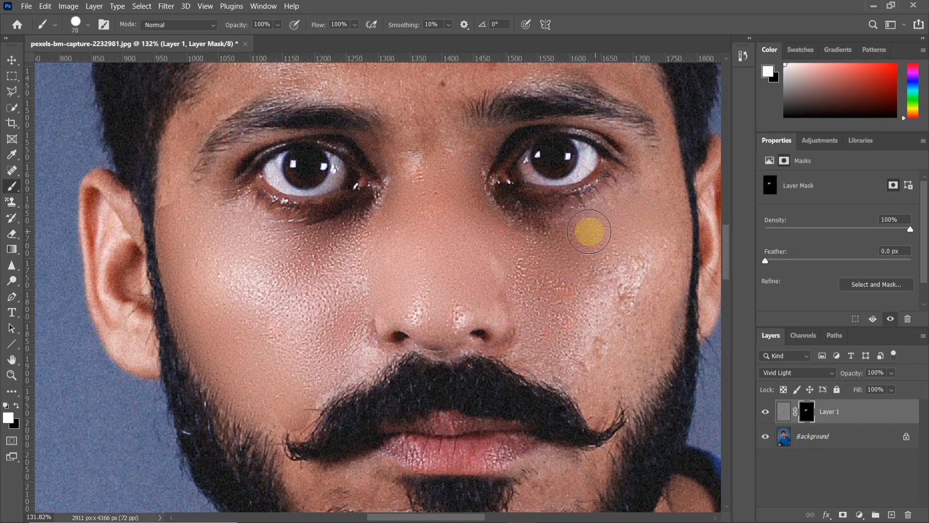
key(bracketleft)
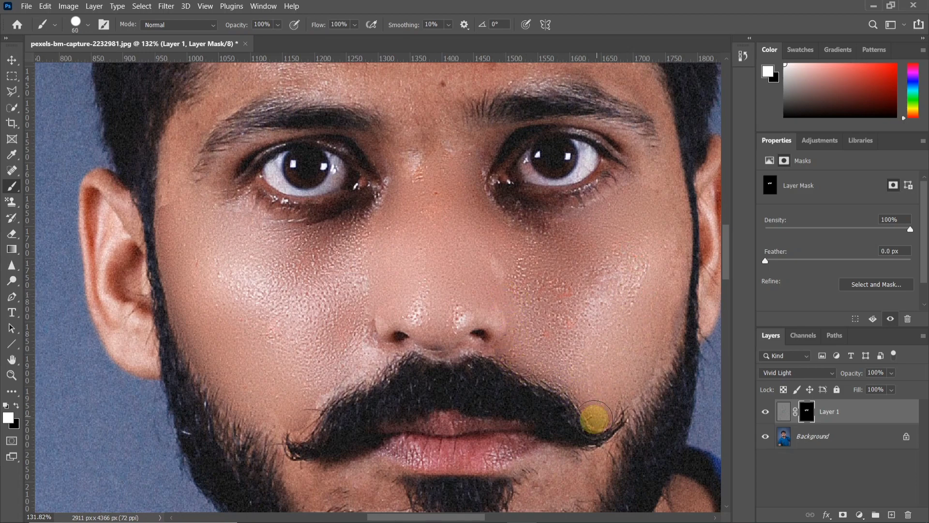
Resize the brush and smooth the skin just above the brows
scroll(595, 417, up, 2)
key(bracketleft)
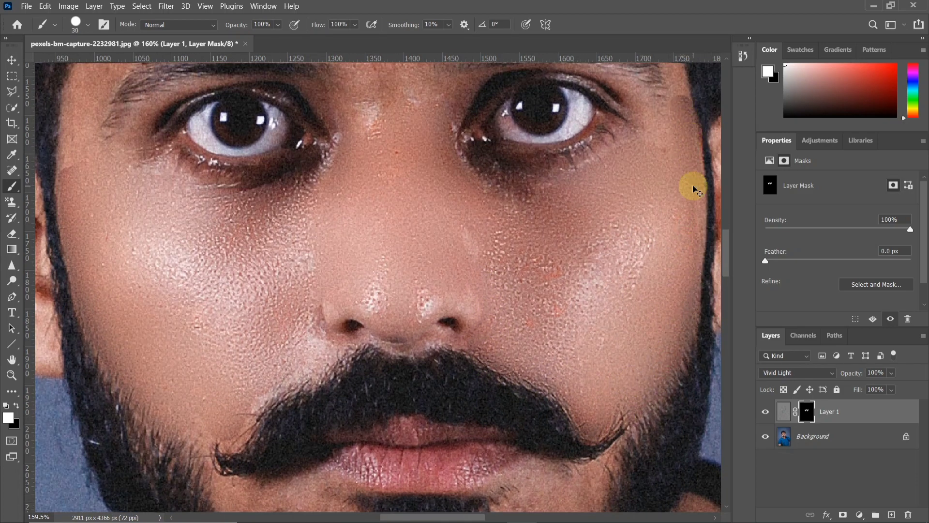
scroll(623, 291, down, 3)
scroll(505, 276, up, 3)
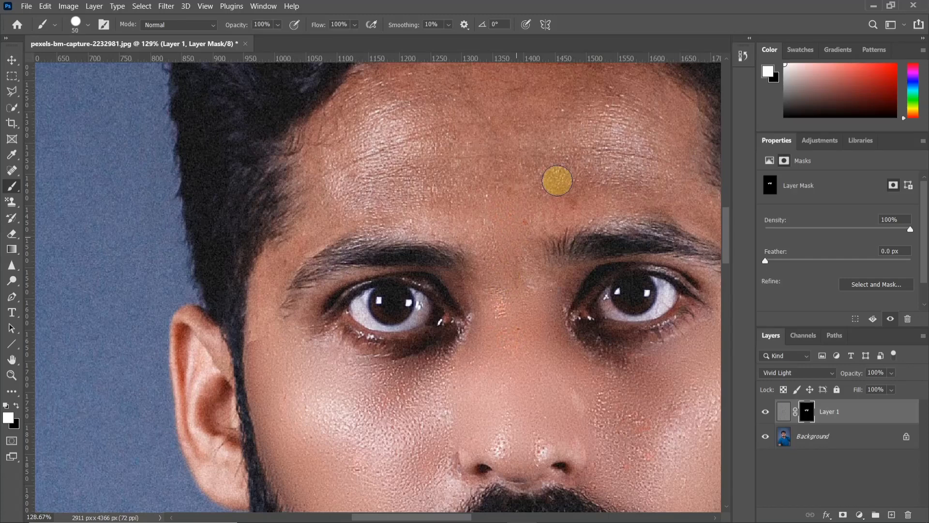
key(bracketright)
key(bracketright)
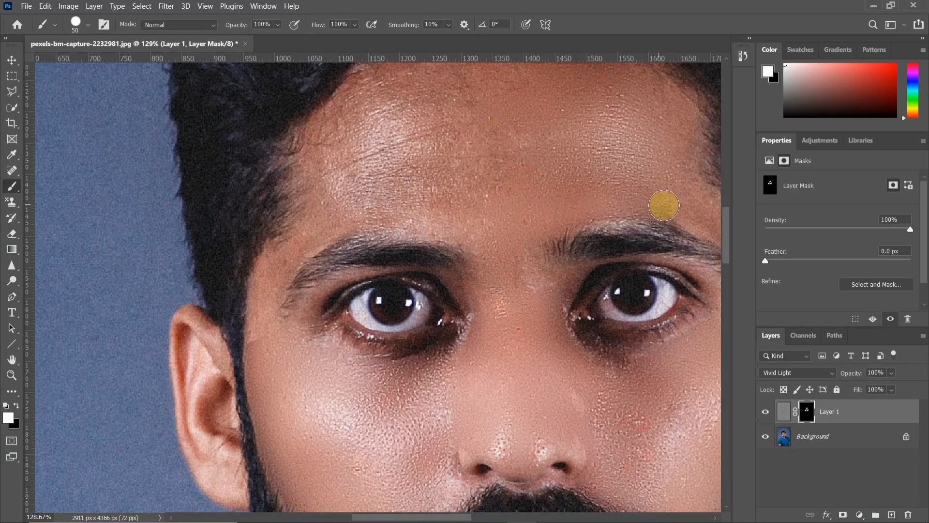
scroll(404, 219, up, 1)
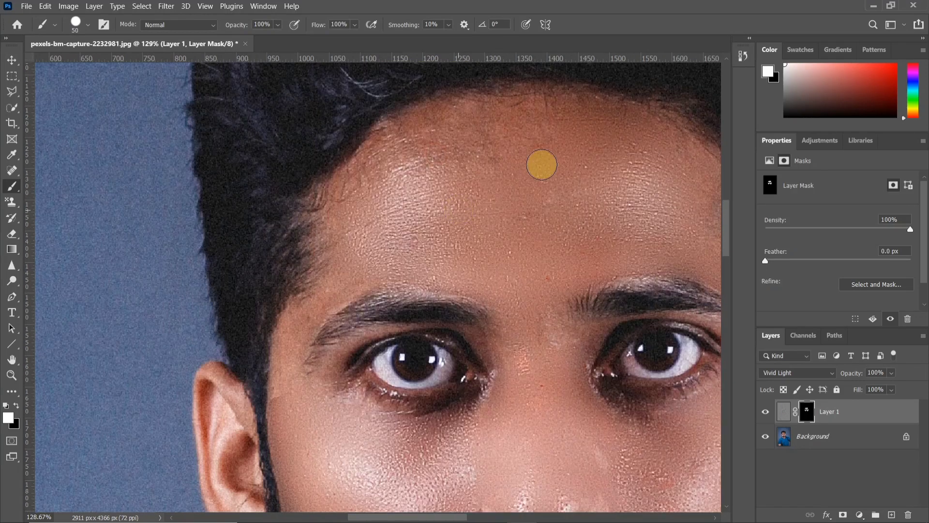
scroll(523, 305, down, 3)
scroll(523, 306, up, 3)
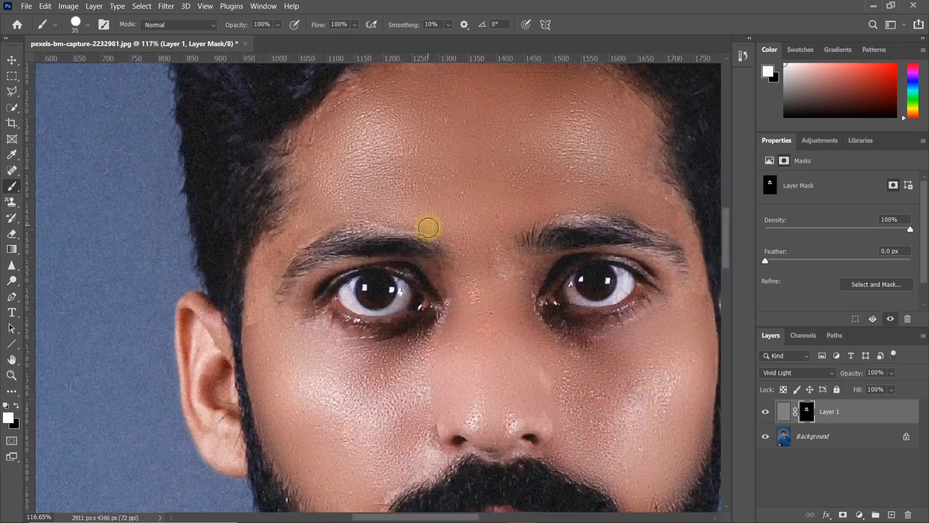
key(bracketleft)
key(bracketleft)
key(bracketleft)
drag(277, 25, 263, 25)
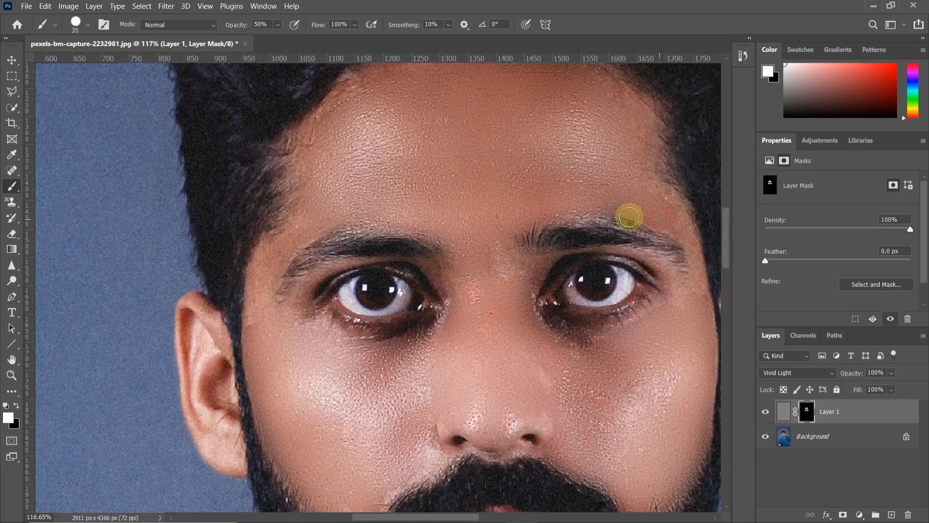
With a larger brush, smooth the forehead along the hairline, then zoom out to the whole portrait
scroll(685, 301, down, 3)
scroll(540, 280, up, 3)
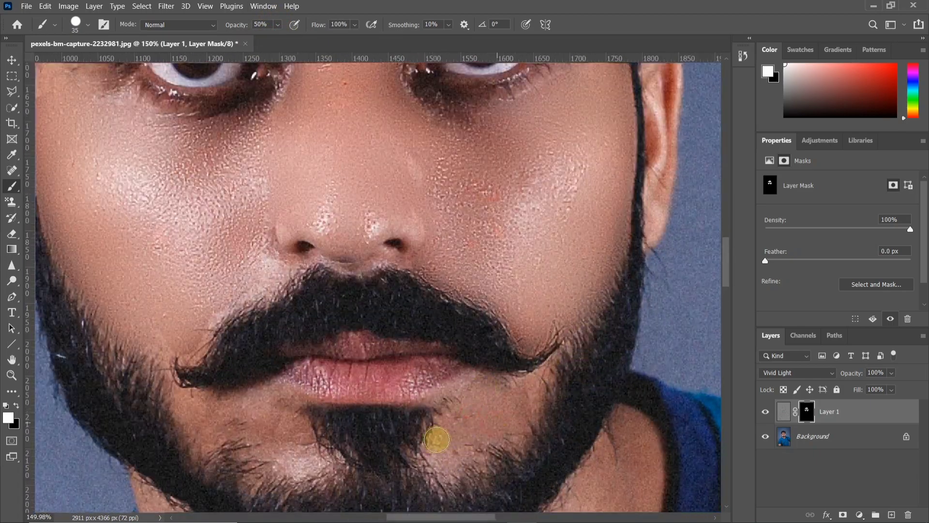
scroll(197, 425, down, 3)
scroll(442, 315, up, 3)
key(bracketright)
key(bracketright)
key(bracketright)
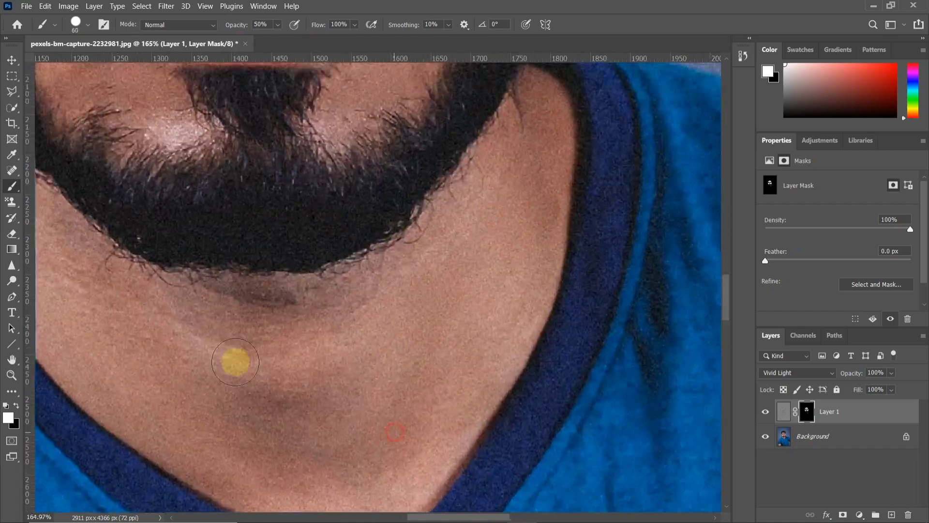
scroll(316, 388, down, 1)
scroll(382, 368, down, 2)
scroll(322, 166, up, 2)
key(bracketright)
drag(322, 166, 507, 260)
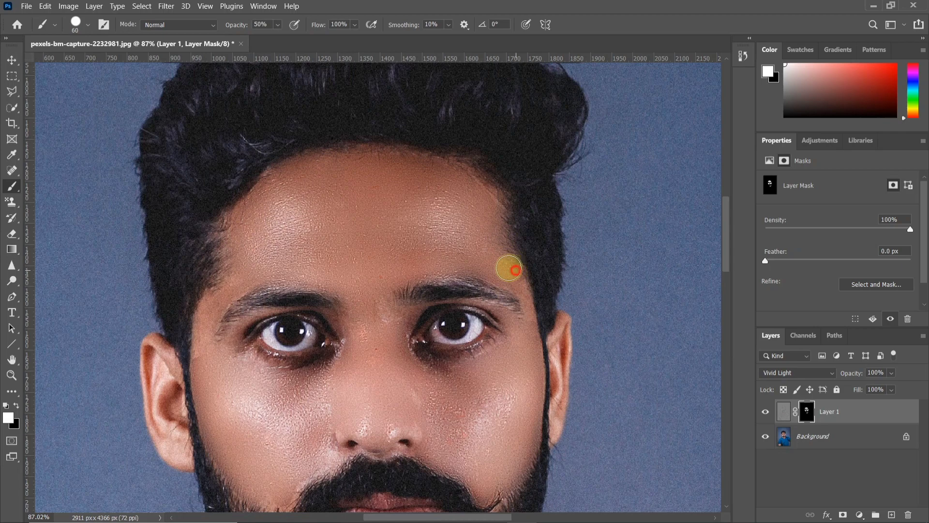
drag(509, 268, 412, 166)
scroll(414, 179, down, 1)
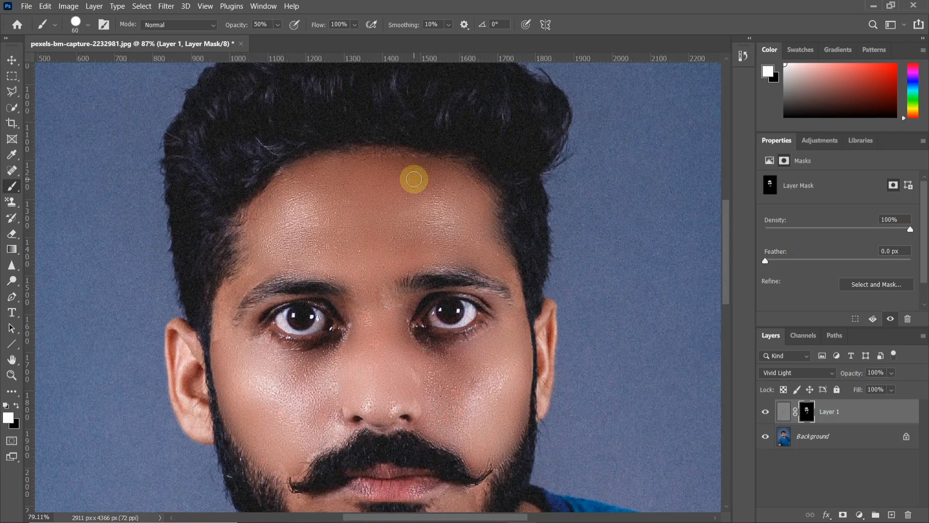
scroll(444, 267, down, 3)
scroll(399, 233, down, 1)
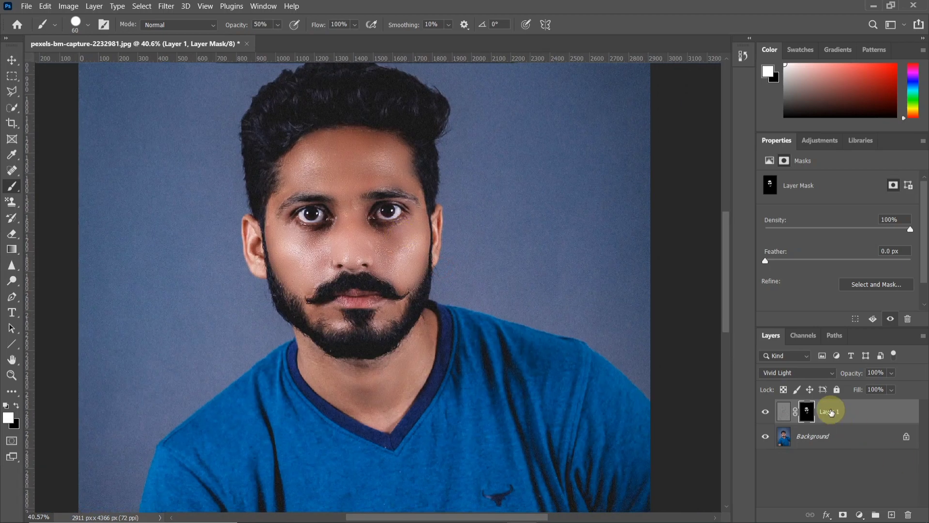
Duplicate the Background and convert the copy plus Layer 1 into one smart object
click(841, 433)
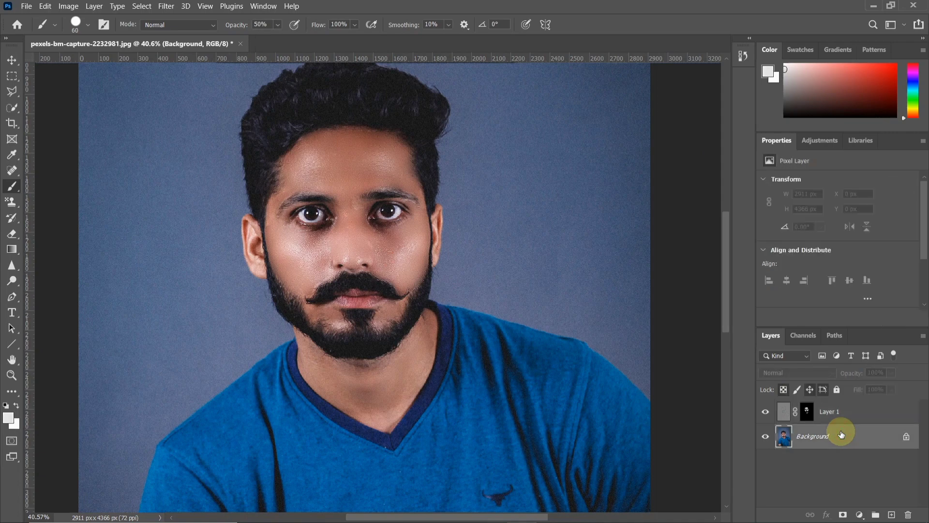
key(ctrl+j)
ctrl+click(842, 415)
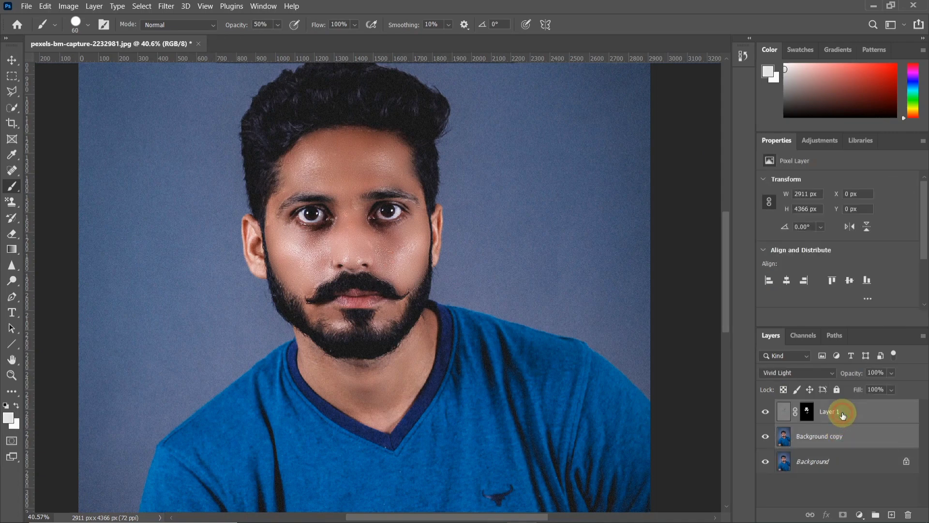
right_click(842, 415)
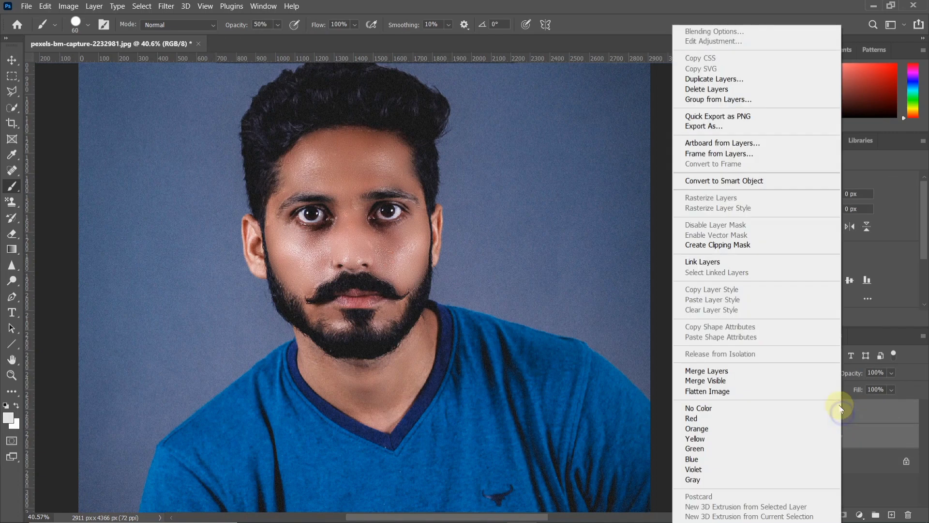
click(769, 181)
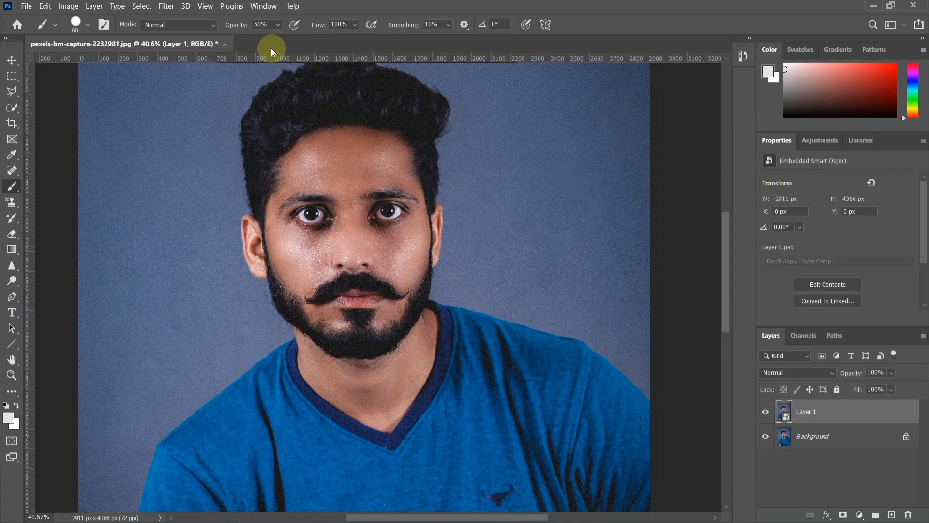
Open the Camera Raw Filter on Layer 1, set Exposure to +0.50 and zoom onto the face
click(166, 6)
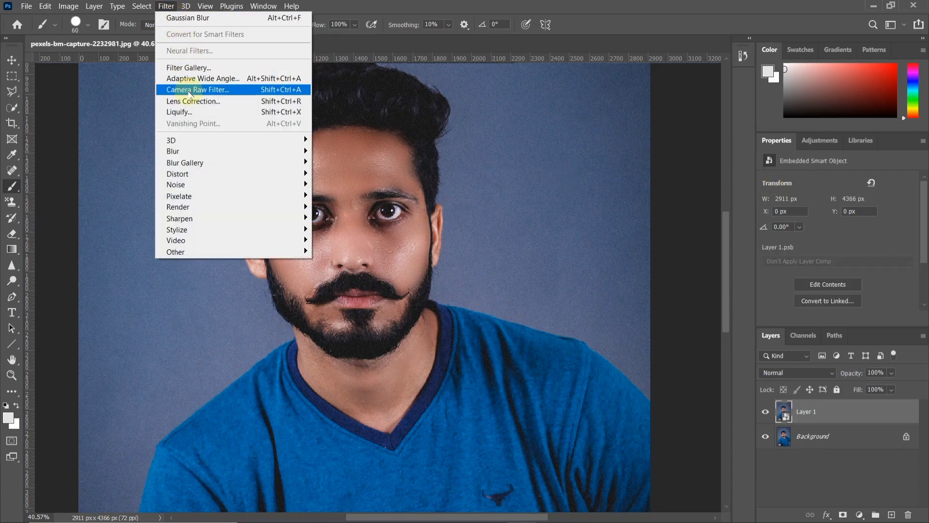
click(261, 90)
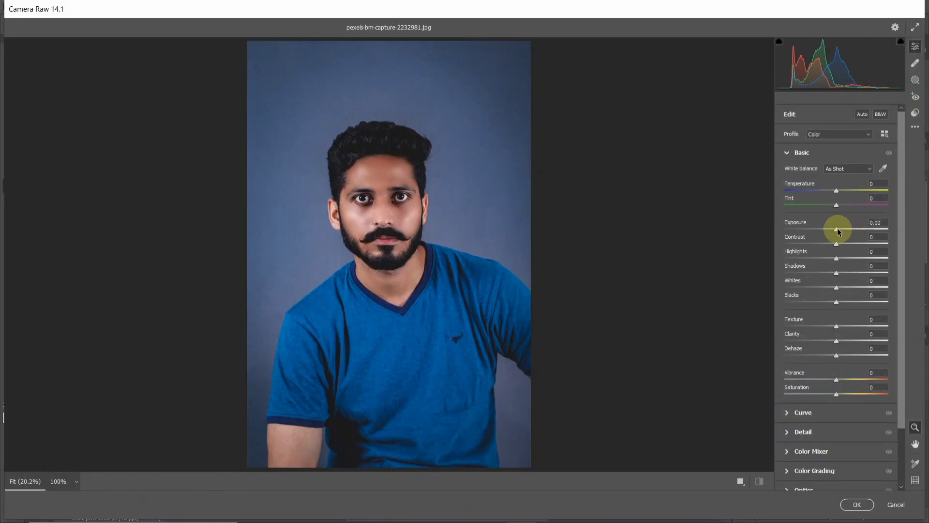
mouse_move(838, 230)
mouse_down()
mouse_move(837, 248)
mouse_move(830, 245)
mouse_move(859, 263)
mouse_move(832, 264)
mouse_move(855, 282)
mouse_move(844, 283)
mouse_up()
click(384, 221)
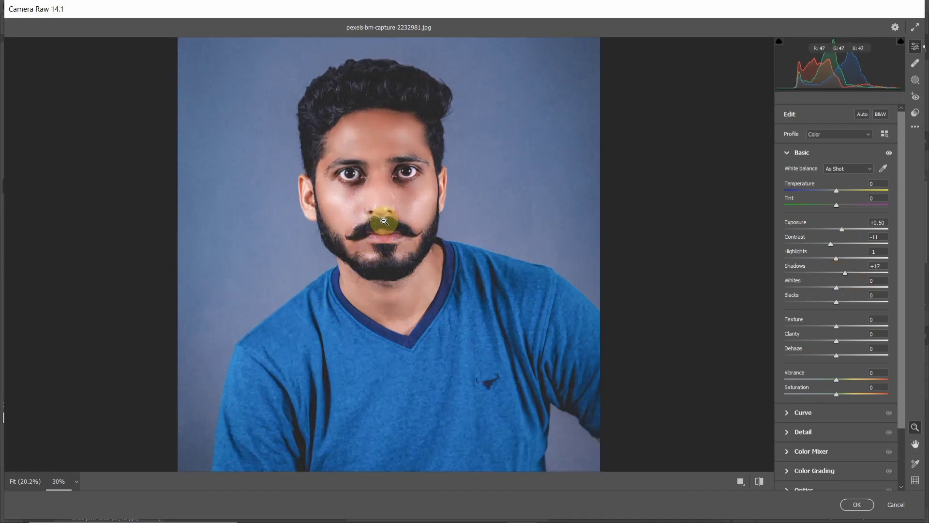
drag(399, 218, 622, 285)
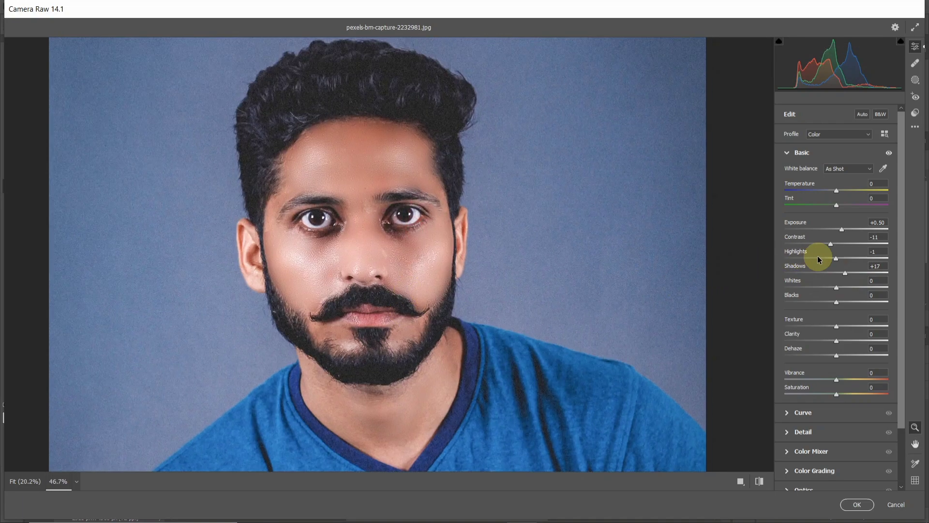
Adjust Highlights, lower Contrast to −19, and raise Vibrance to +4 and Saturation to +18
mouse_move(835, 259)
mouse_down()
mouse_move(856, 265)
mouse_move(803, 289)
mouse_move(886, 297)
mouse_move(824, 304)
mouse_move(859, 303)
mouse_move(841, 302)
mouse_move(832, 327)
mouse_up()
mouse_move(833, 246)
mouse_down()
mouse_move(852, 245)
mouse_move(824, 244)
mouse_move(830, 263)
mouse_move(819, 259)
mouse_move(847, 262)
mouse_move(821, 275)
mouse_move(833, 275)
mouse_up()
scroll(831, 275, down, 3)
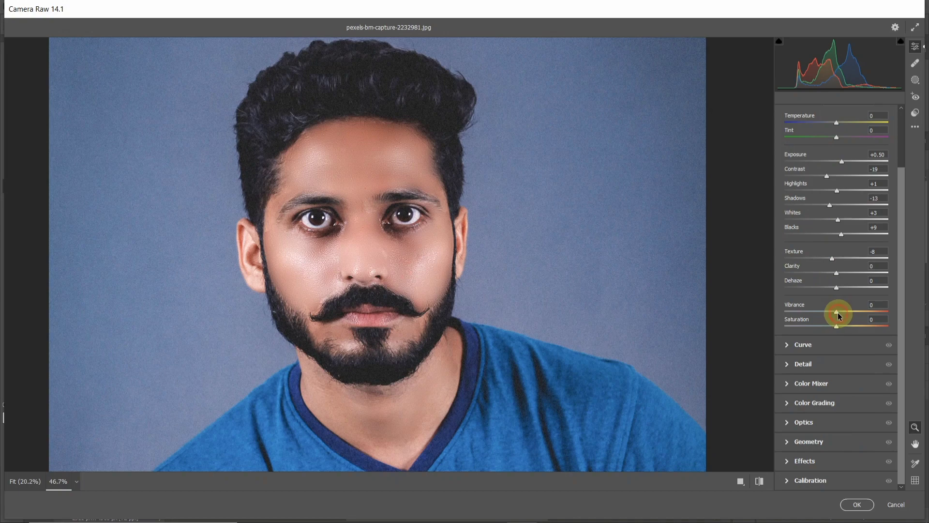
drag(838, 312, 847, 325)
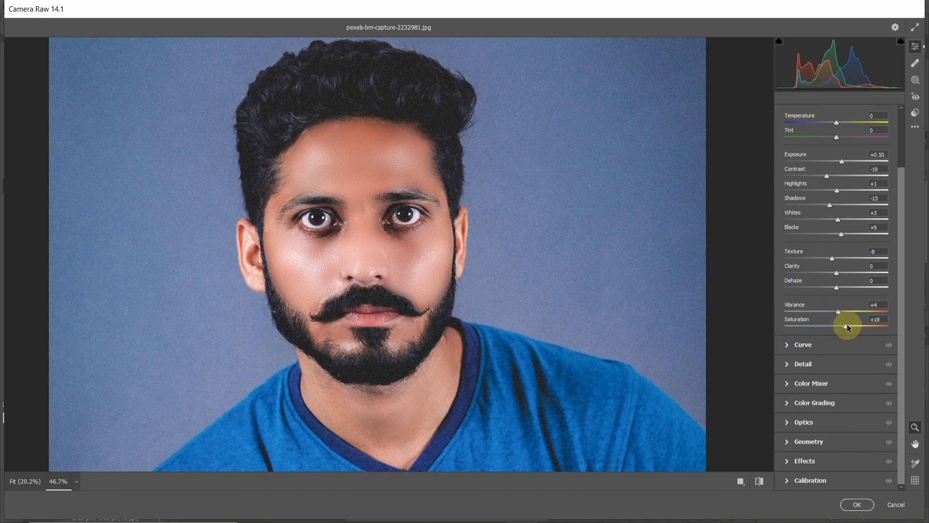
In Color Mixer, lower Reds saturation and brighten Reds and Yellows luminance to +21
click(787, 384)
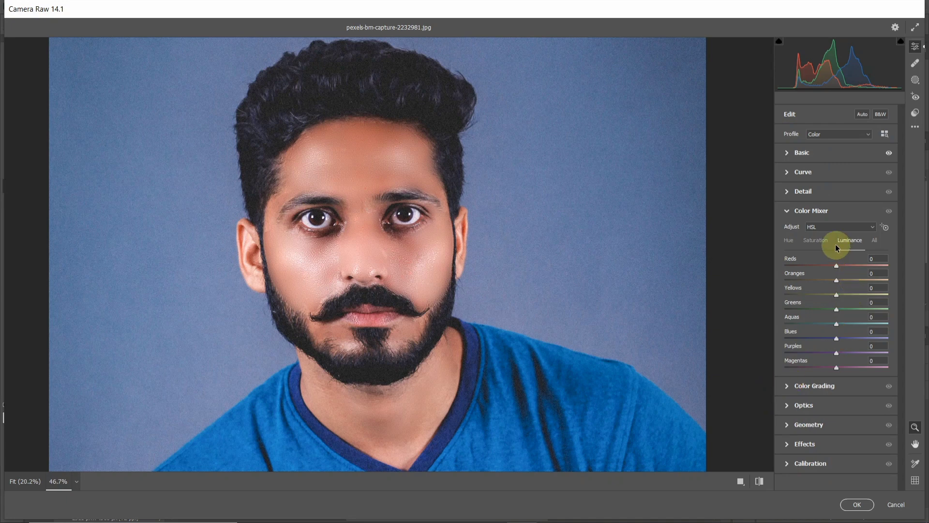
click(825, 241)
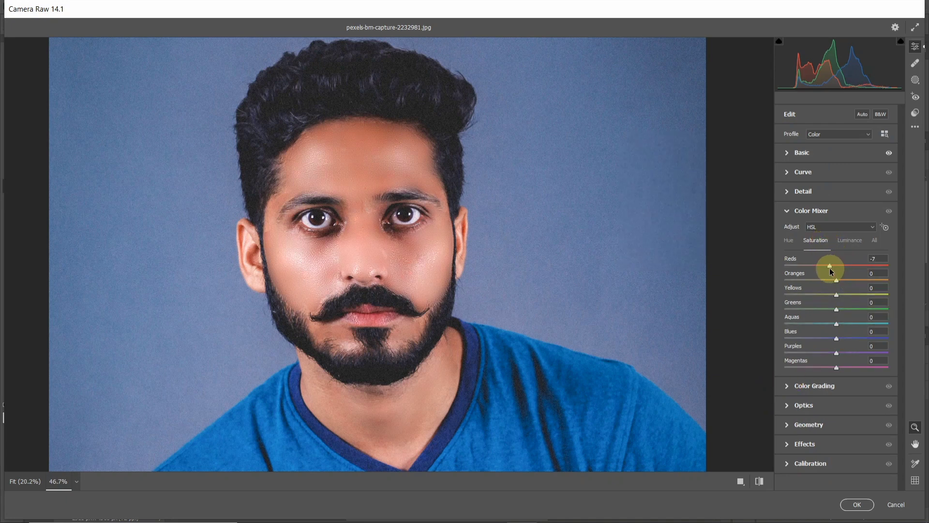
mouse_move(848, 266)
mouse_down()
mouse_move(832, 268)
mouse_move(819, 285)
mouse_up()
click(850, 249)
drag(838, 266, 846, 265)
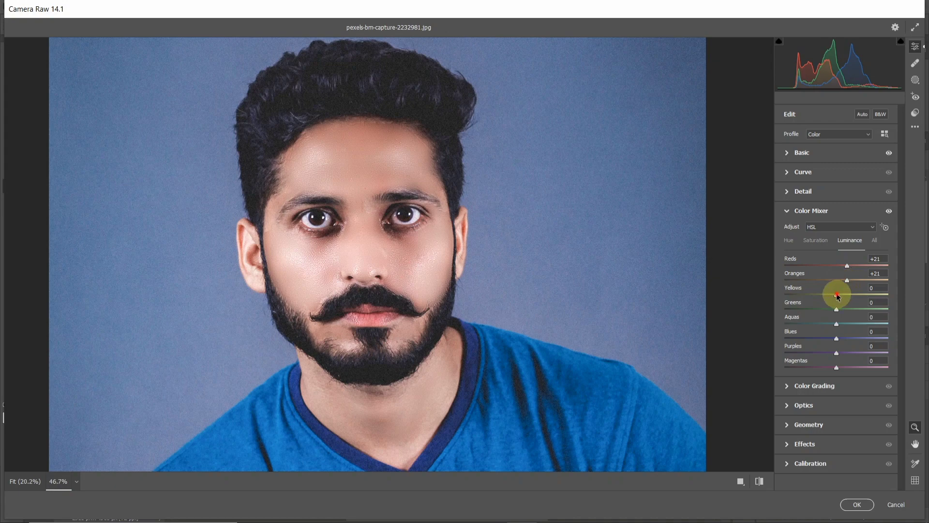
drag(838, 295, 847, 295)
Set saturation tweaks: Oranges −49, Greens −5, Blues −1 and Aquas +22, viewing the blue shirt
click(818, 240)
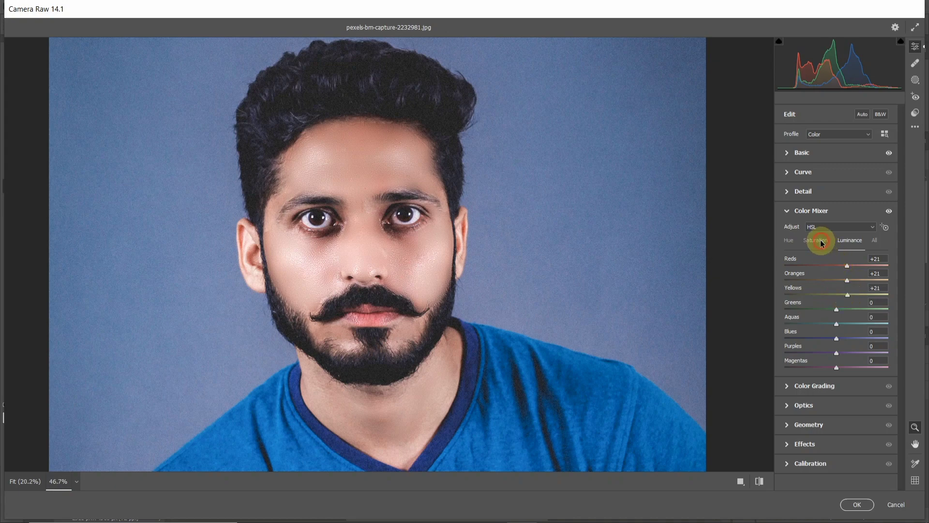
mouse_move(837, 294)
mouse_down()
mouse_move(816, 296)
mouse_move(904, 302)
mouse_move(836, 301)
mouse_up()
alt+click(580, 315)
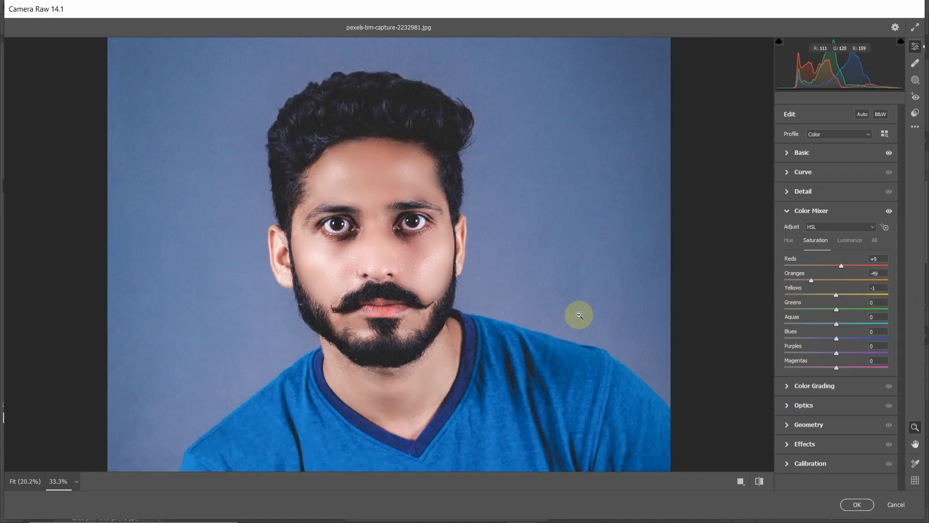
mouse_move(579, 315)
mouse_down()
mouse_move(536, 115)
mouse_move(535, 193)
mouse_up()
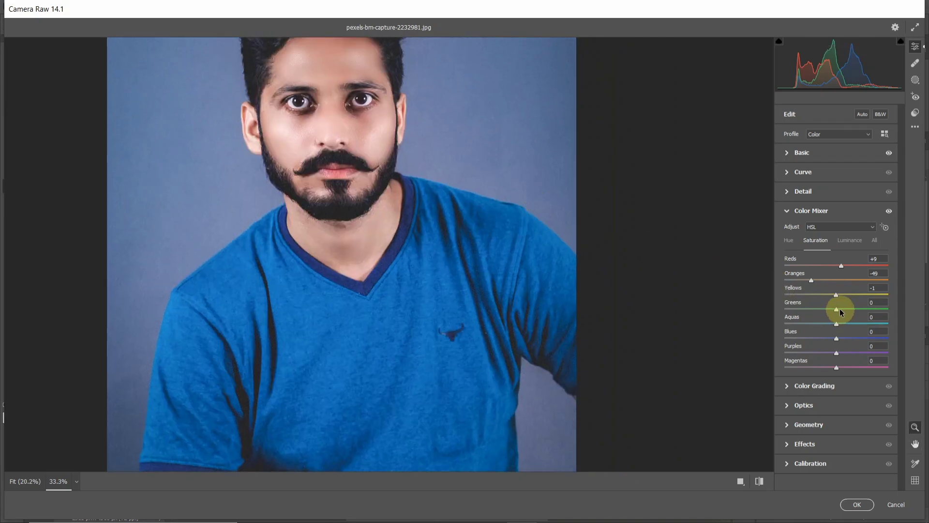
drag(841, 309, 826, 310)
mouse_move(835, 338)
mouse_down()
mouse_move(867, 339)
mouse_move(835, 346)
mouse_up()
drag(836, 324, 849, 325)
In Camera Raw Basic, set Exposure +0.60 and Contrast -17, then apply to Layer 1
click(786, 152)
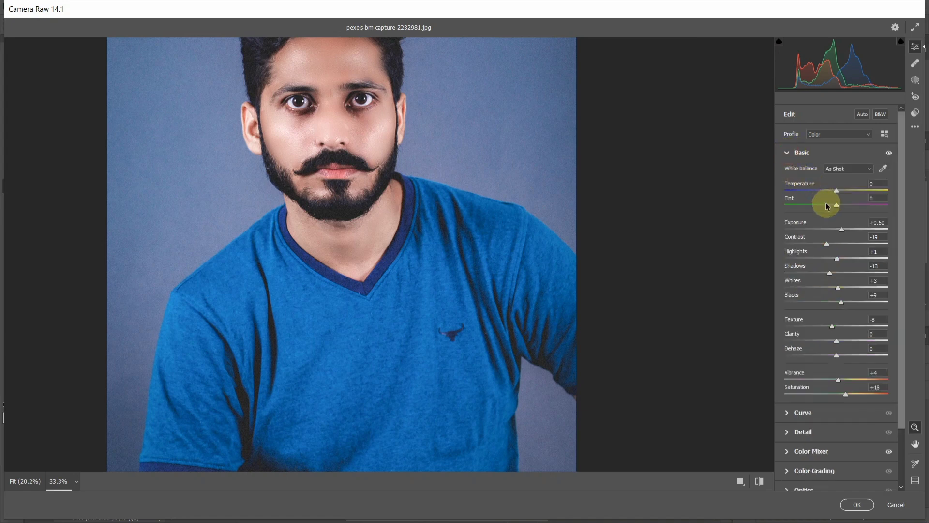
drag(842, 231, 842, 229)
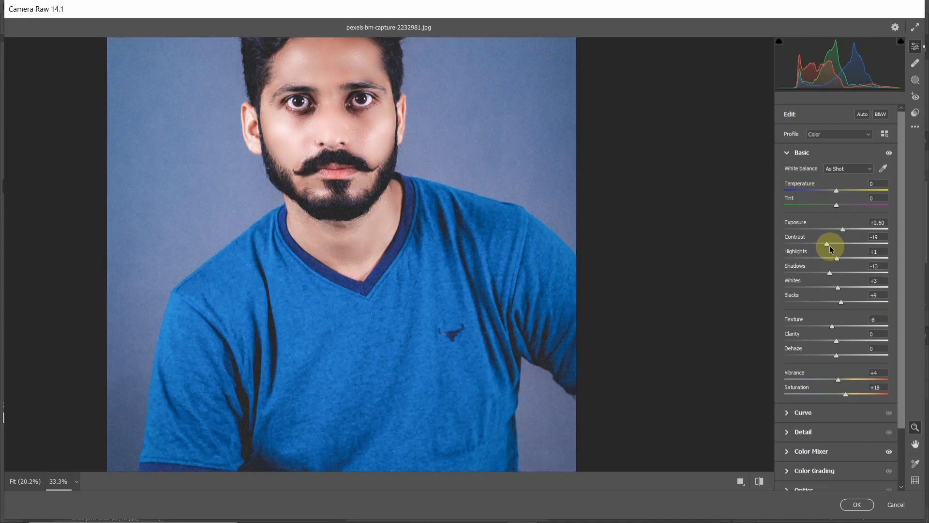
mouse_move(827, 243)
mouse_down()
mouse_move(817, 247)
mouse_move(830, 251)
mouse_up()
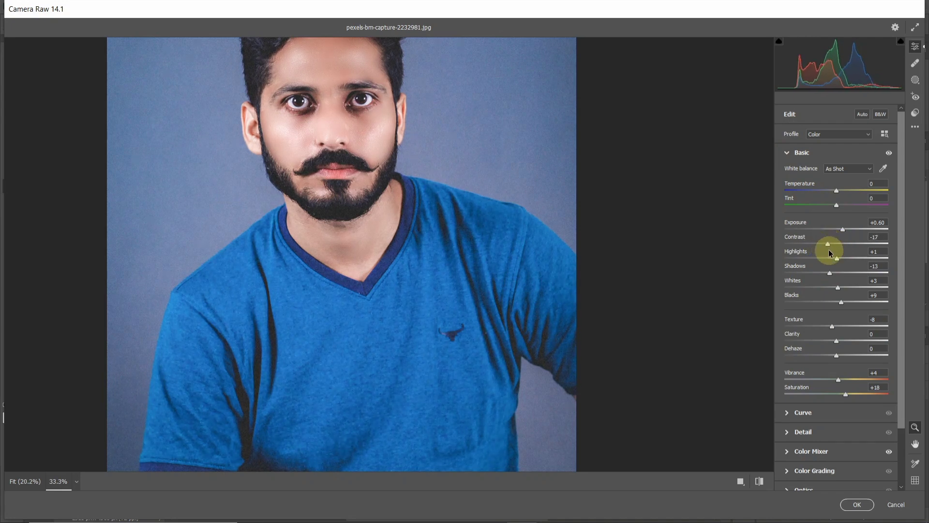
click(856, 504)
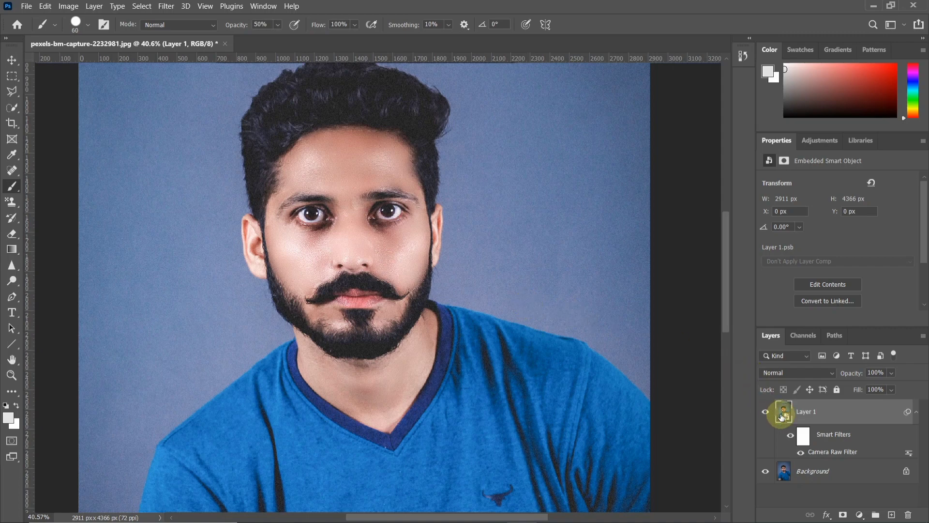
click(916, 414)
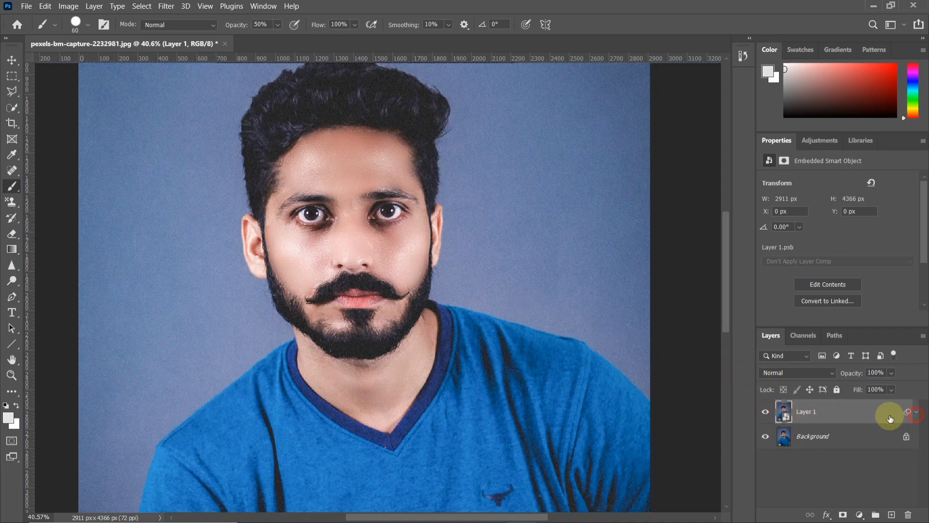
click(764, 411)
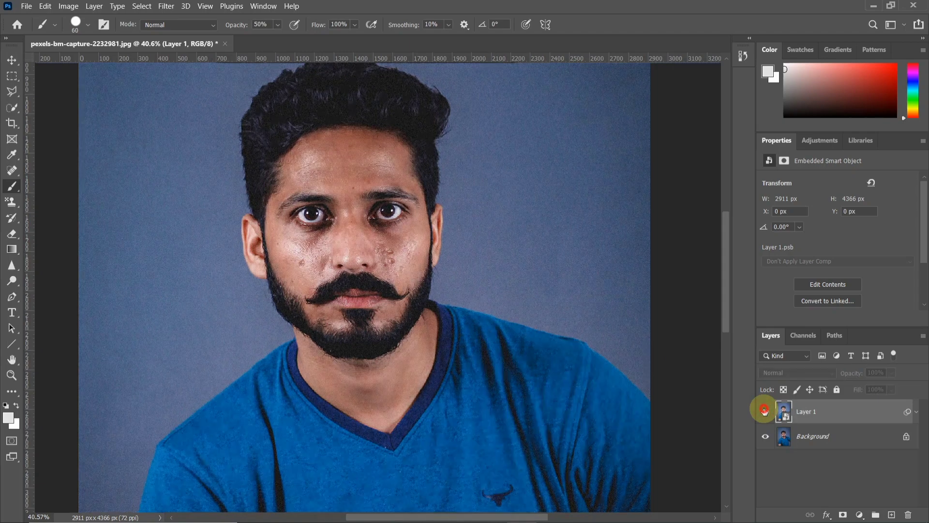
click(764, 411)
scroll(375, 249, up, 5)
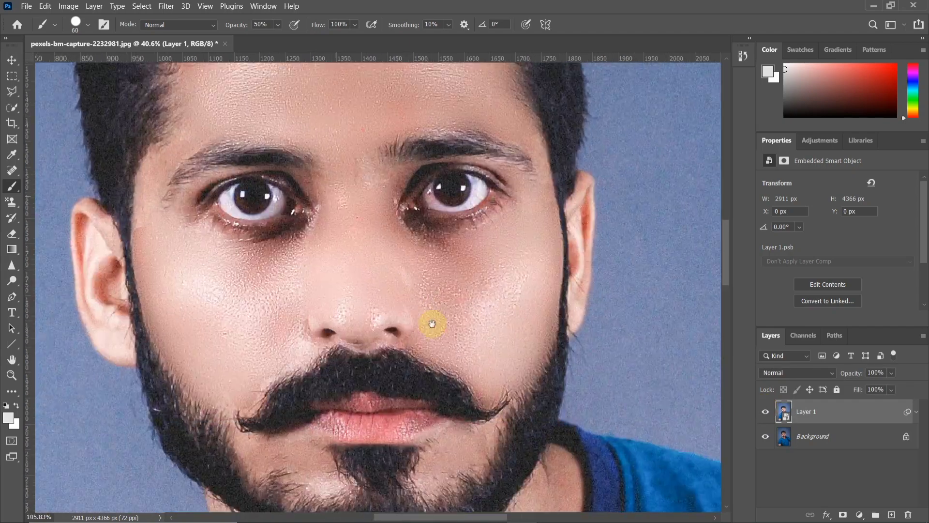
drag(432, 323, 394, 269)
scroll(392, 259, down, 1)
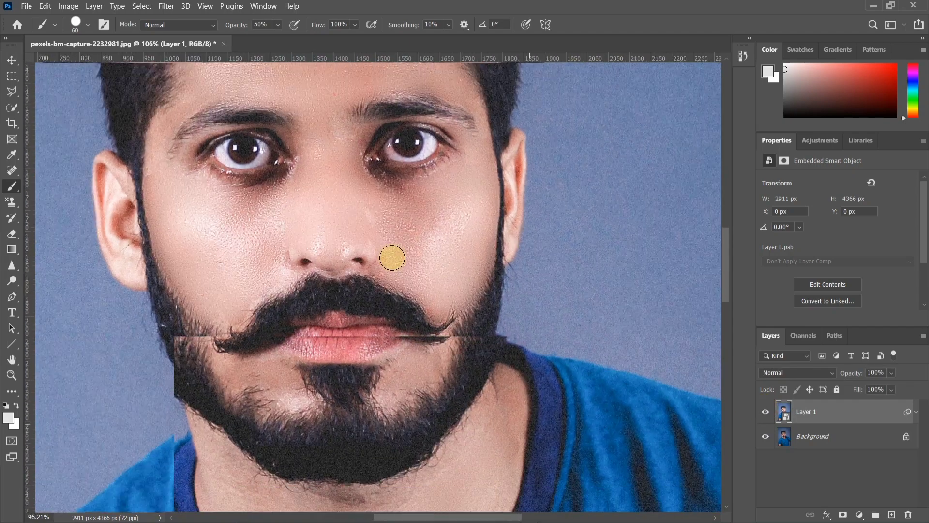
scroll(392, 258, down, 3)
drag(446, 243, 432, 281)
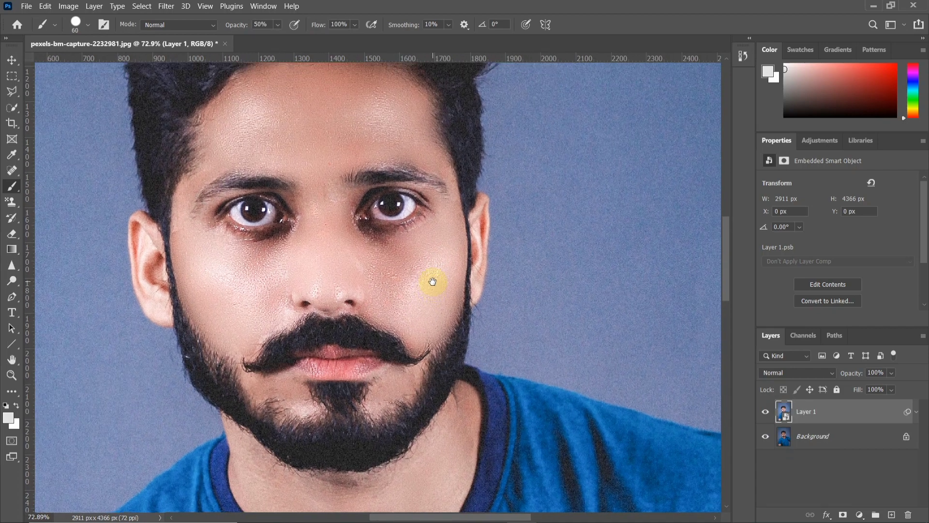
click(765, 411)
click(765, 411)
scroll(595, 310, down, 2)
scroll(595, 309, down, 1)
scroll(587, 307, down, 1)
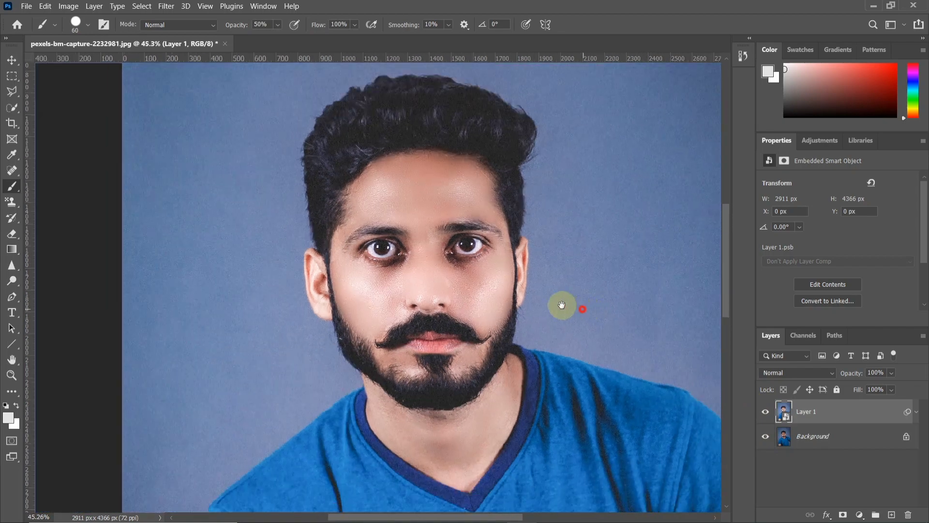
scroll(560, 307, down, 1)
scroll(480, 259, down, 3)
scroll(480, 259, down, 1)
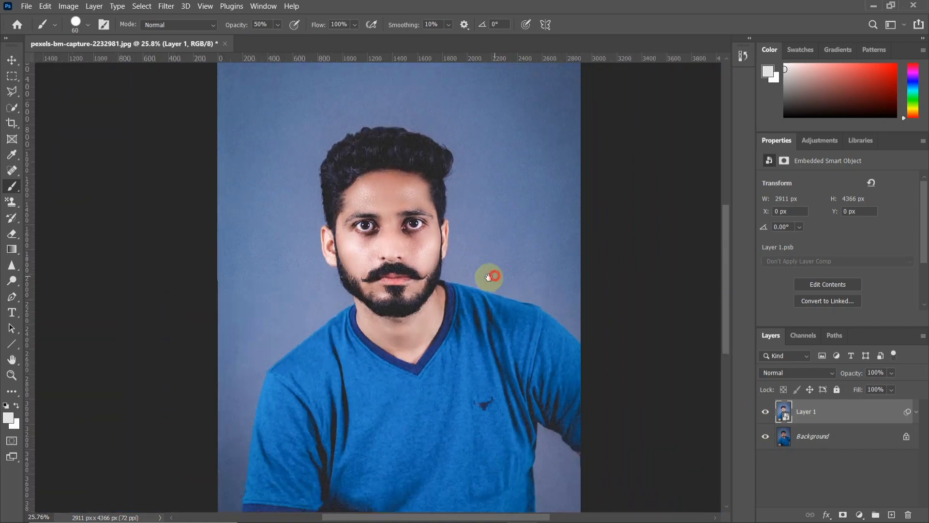
drag(489, 274, 478, 275)
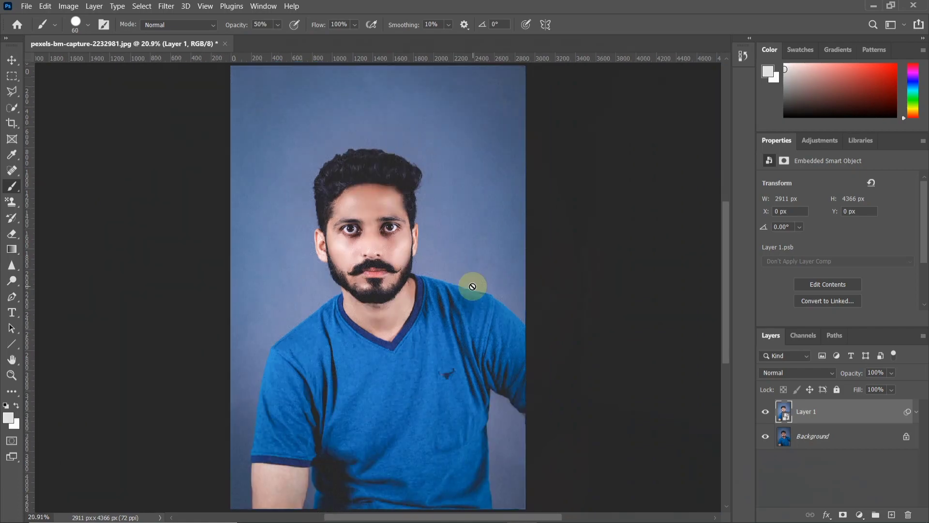